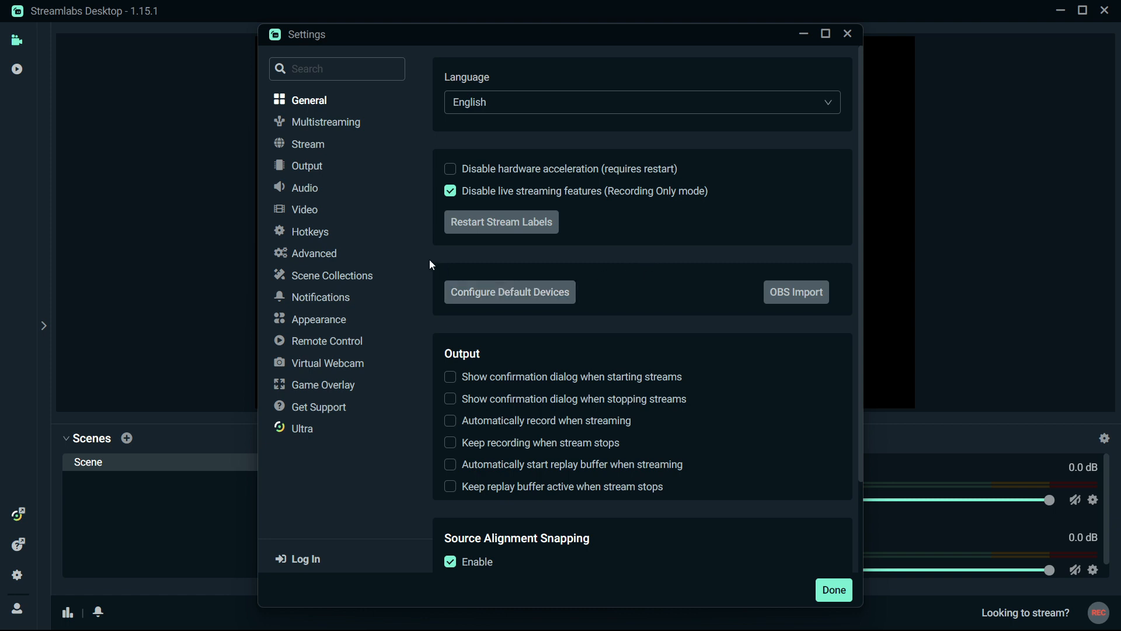
Set Mic/Auxiliary Device 1 to Microphone (Yeti Stereo Microphone) and the audio sample rate to 48khz
left_click(310, 191)
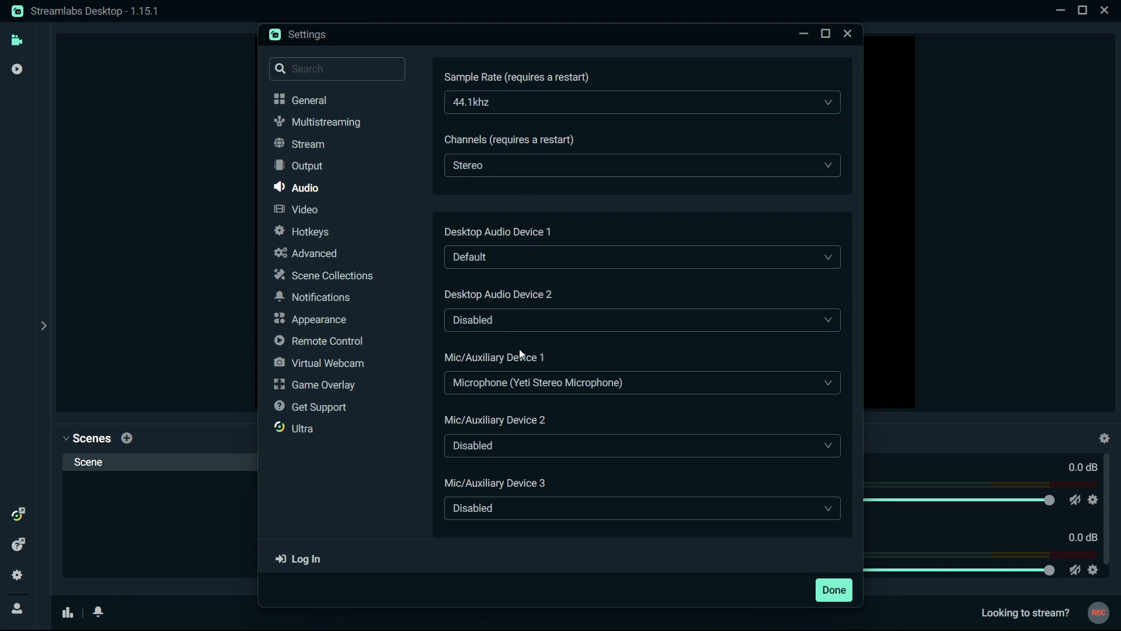
left_click(514, 392)
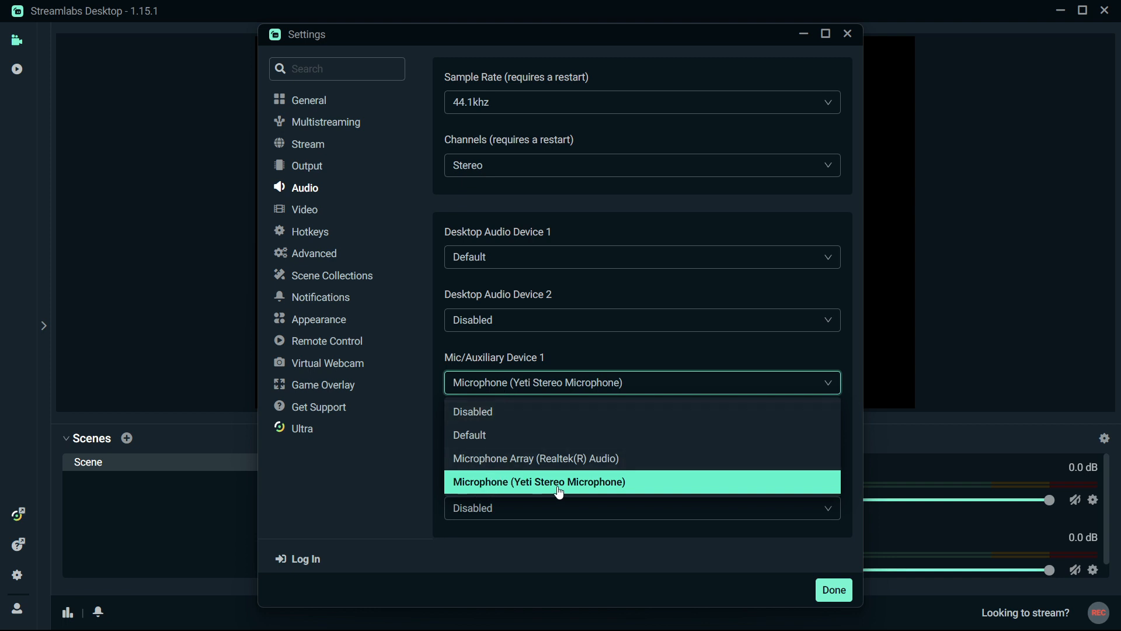
left_click(579, 483)
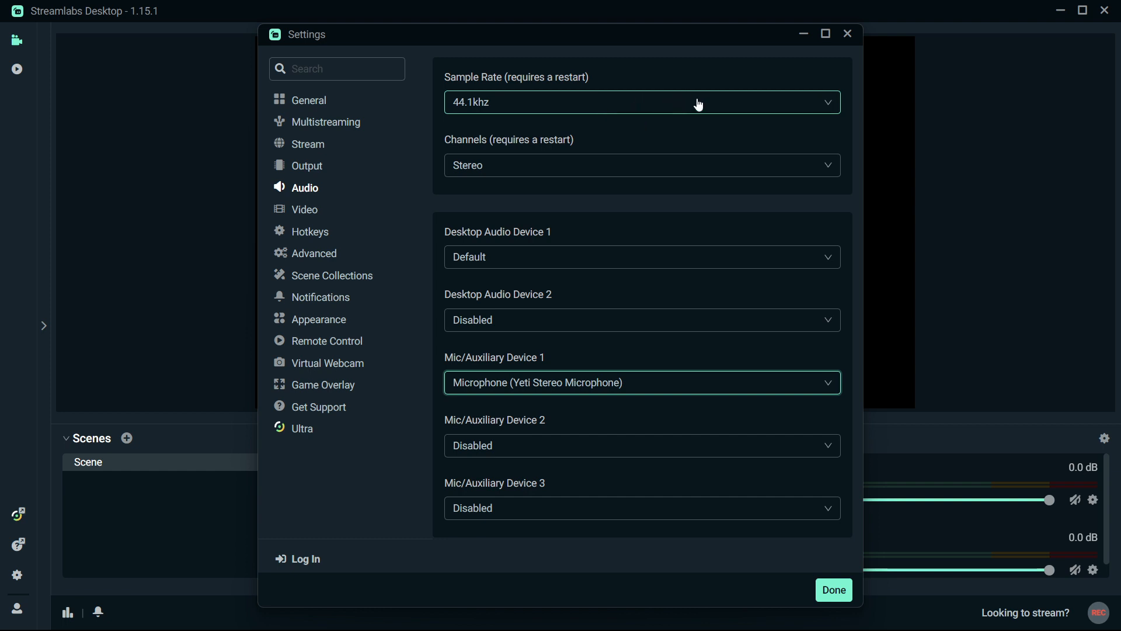
left_click(617, 111)
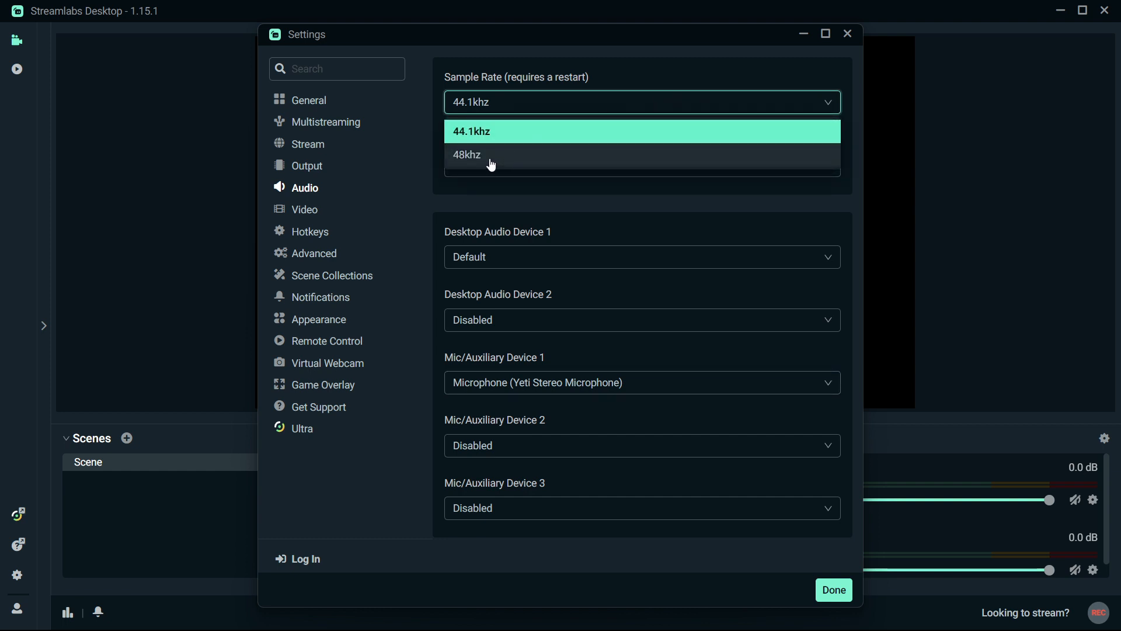
left_click(491, 157)
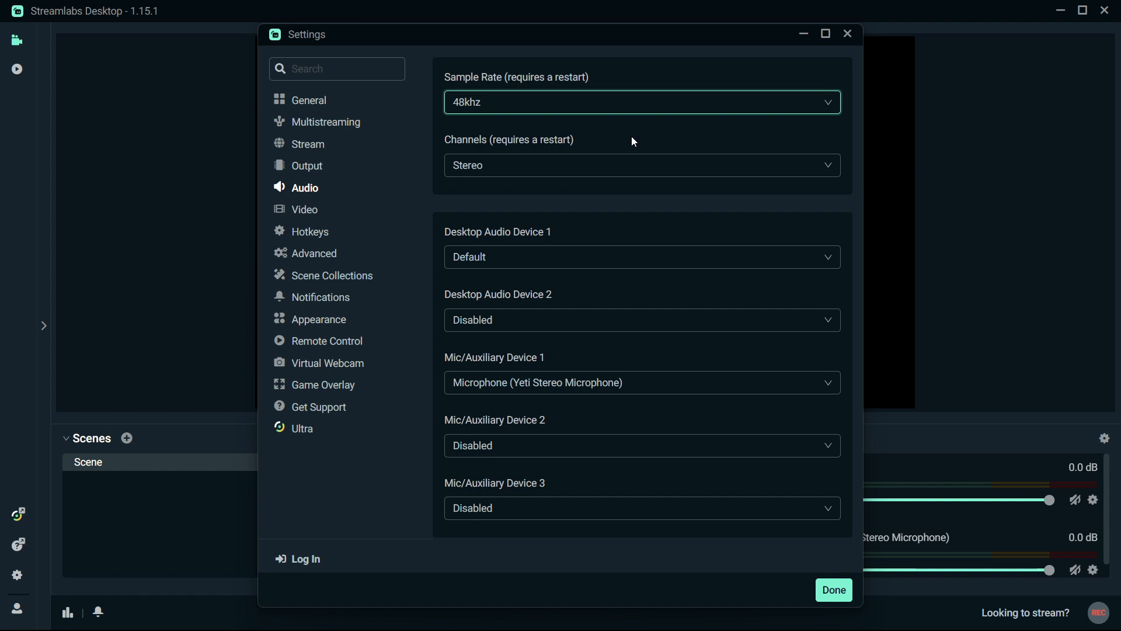
Review the available audio channel layouts and keep Stereo selected
left_click(590, 167)
left_click(565, 170)
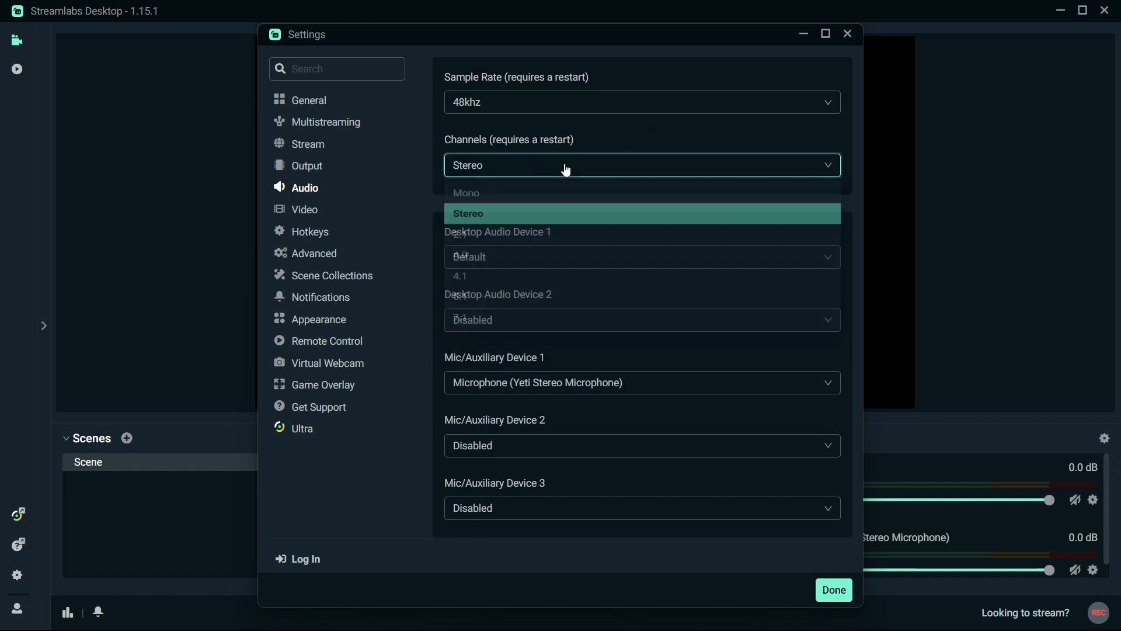
left_click(546, 170)
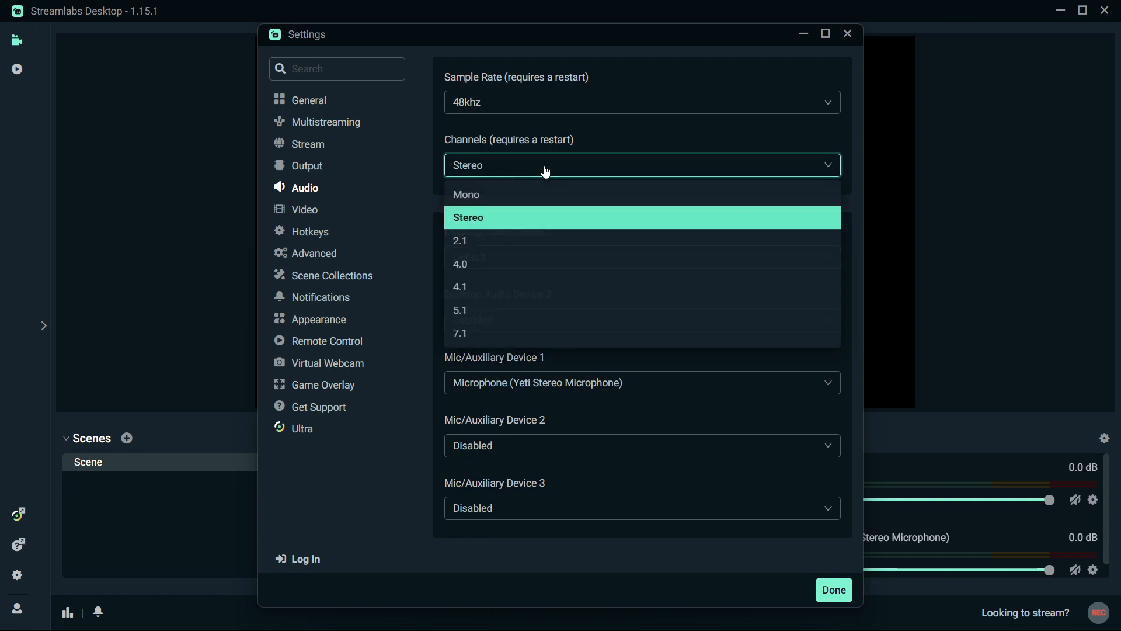
left_click(500, 221)
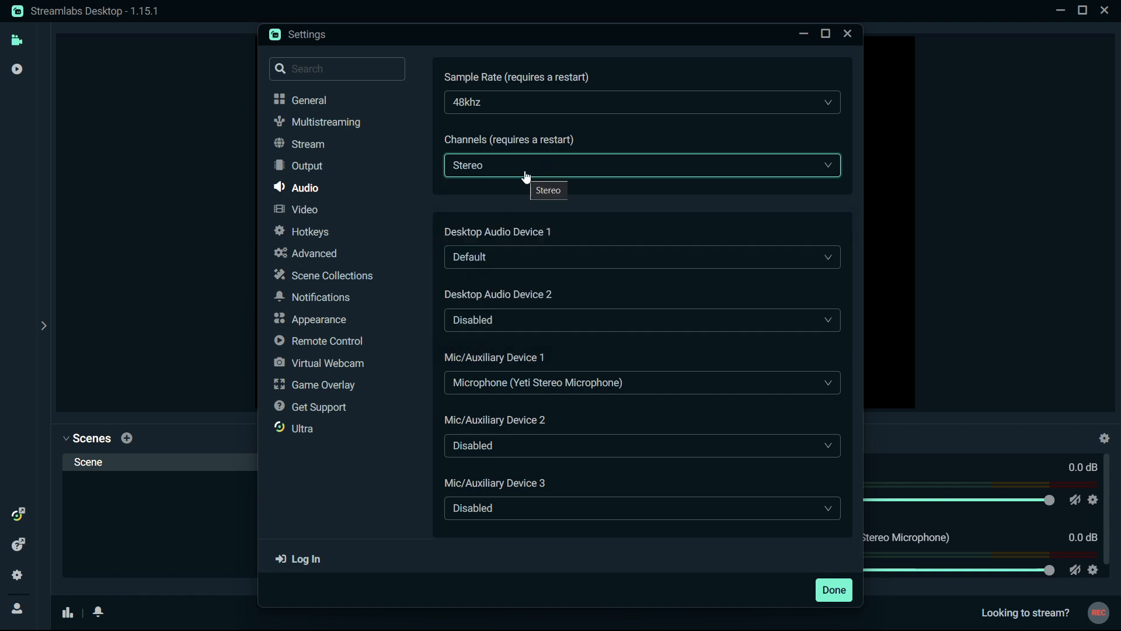
left_click(526, 175)
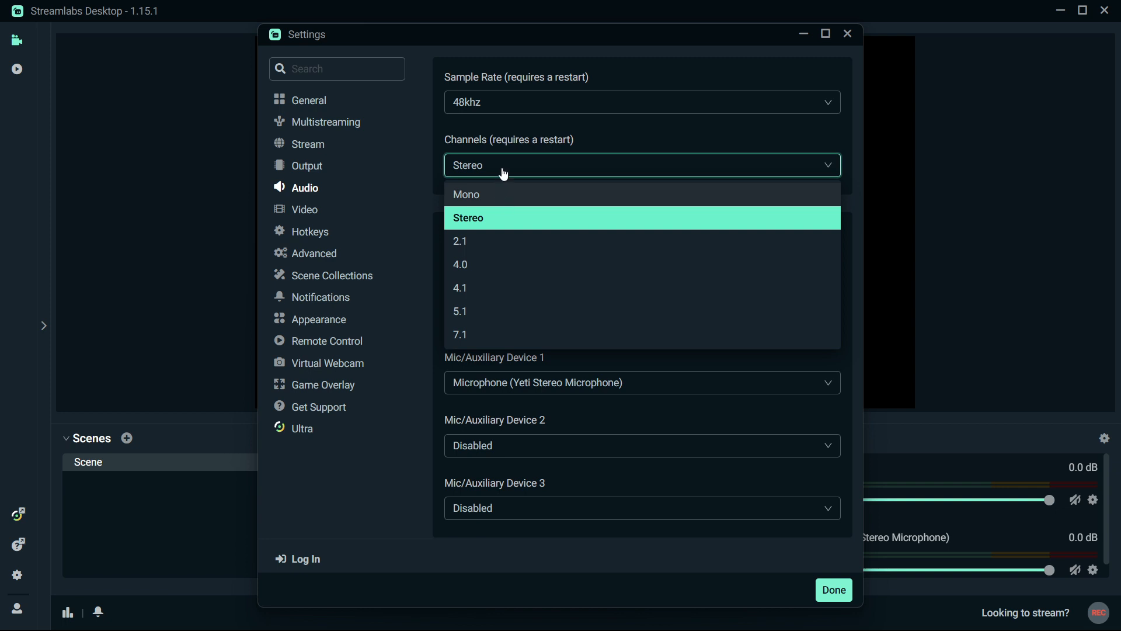
left_click(505, 170)
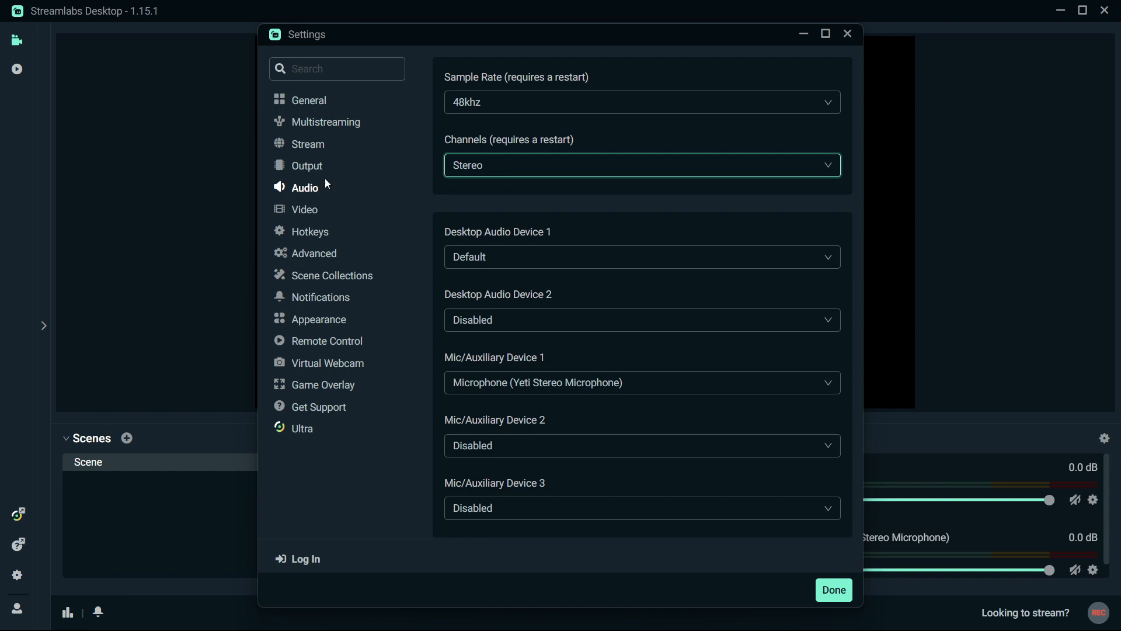
Go to the output settings, view the Simple output mode, and set the output mode to Advanced
left_click(303, 170)
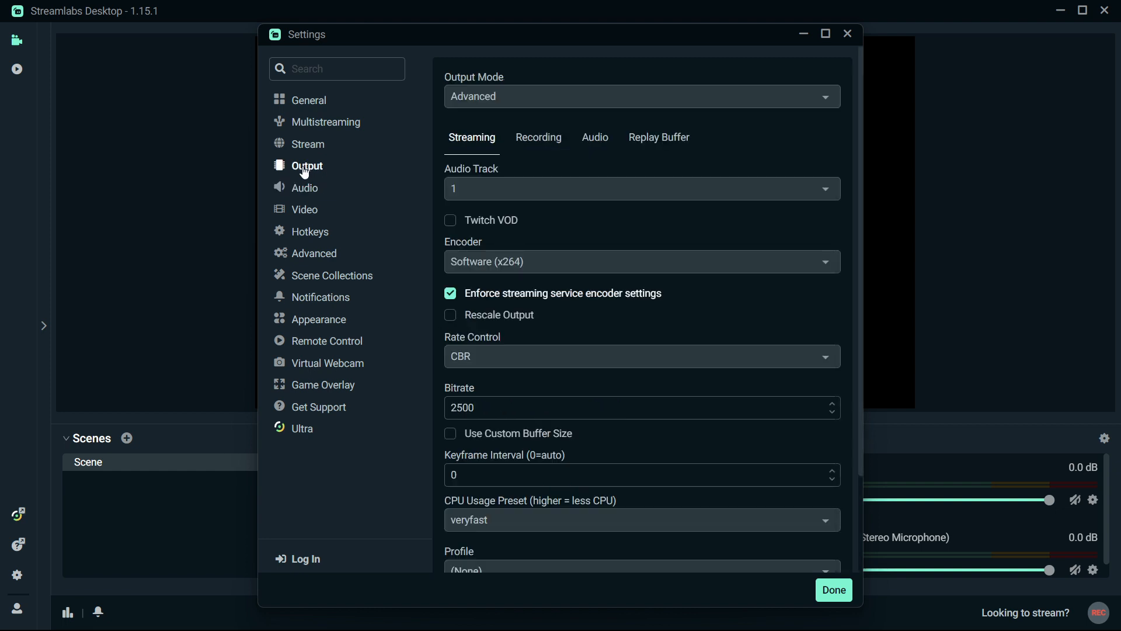
left_click(484, 97)
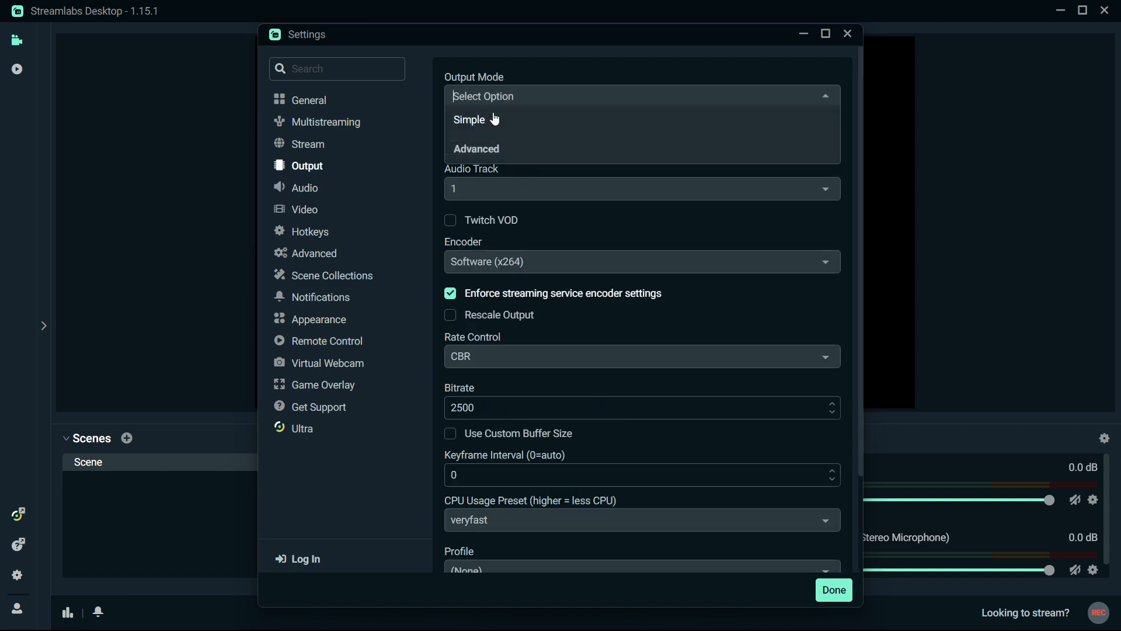
left_click(494, 118)
left_click(486, 98)
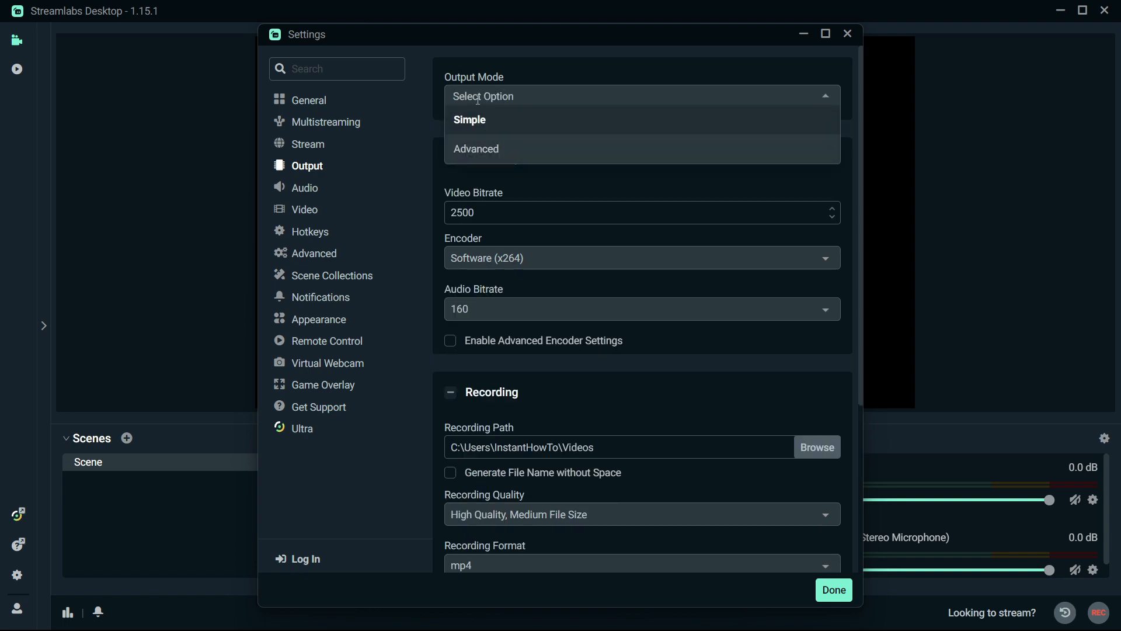
left_click(483, 119)
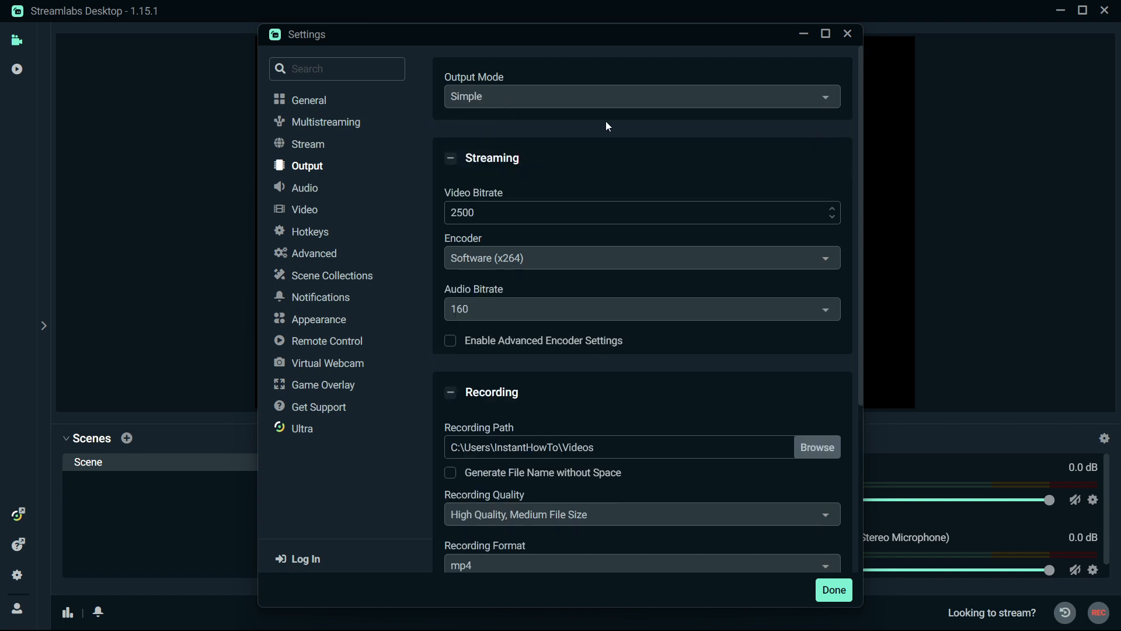
left_click(543, 99)
left_click(514, 148)
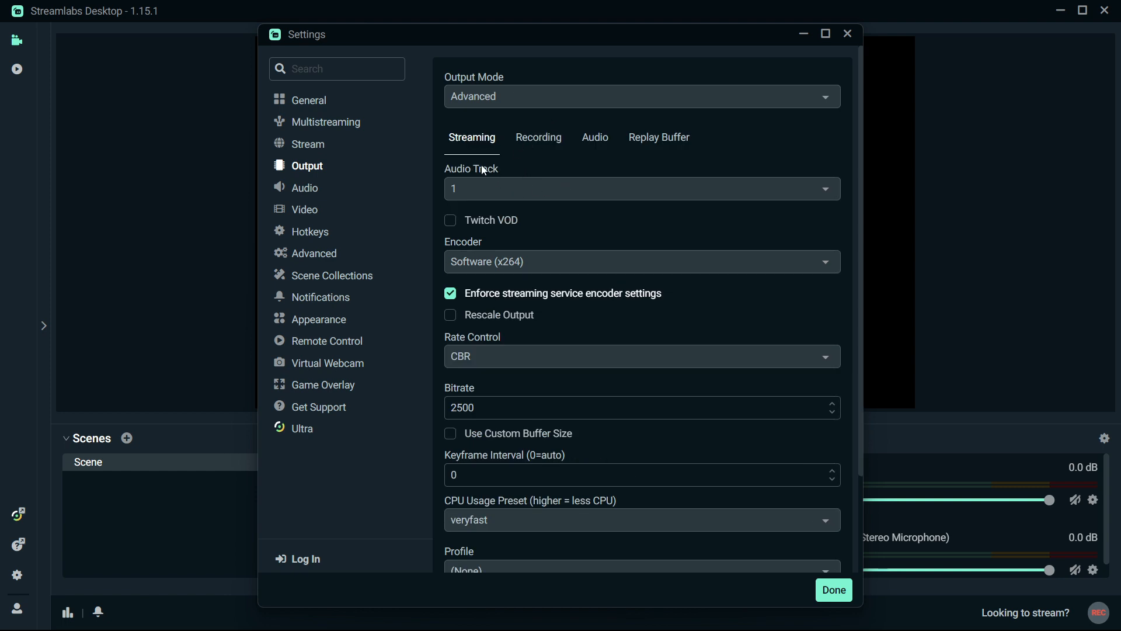
Examine the advanced streaming output settings, including the available audio tracks, encoders, and the remaining encoder options
left_click(829, 193)
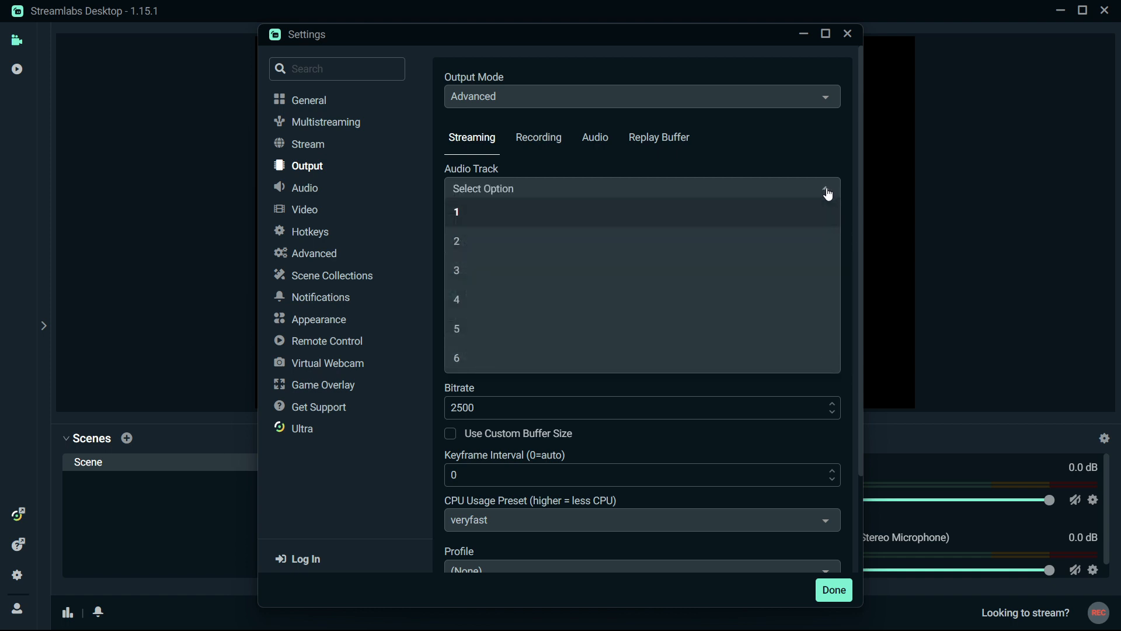
key("Return")
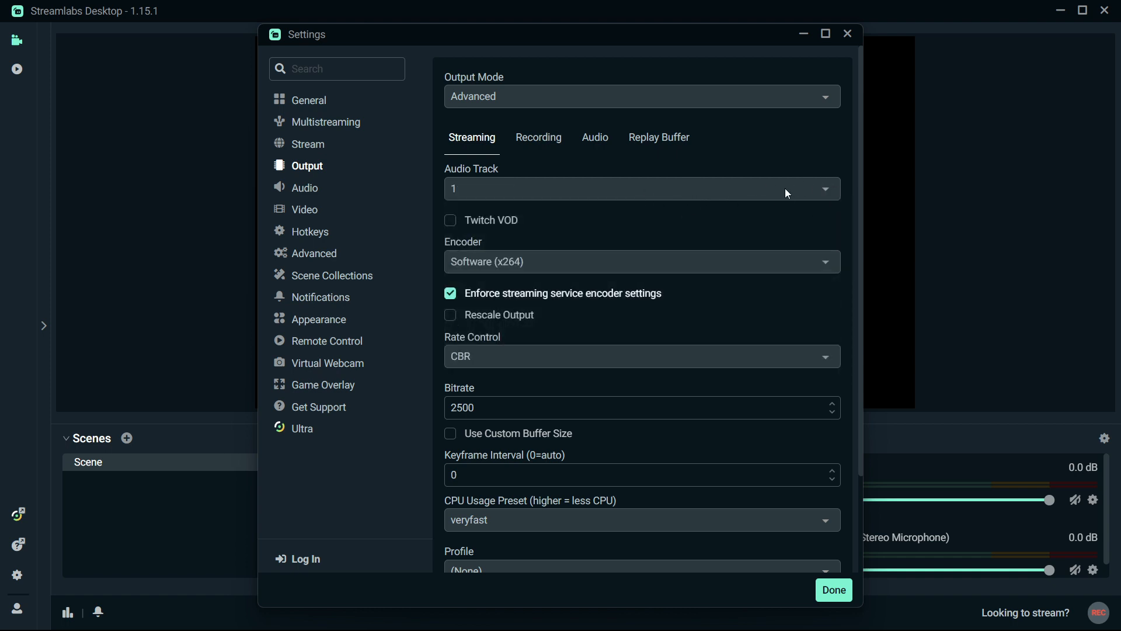
left_click(817, 191)
scroll(641, 310, "down", 1)
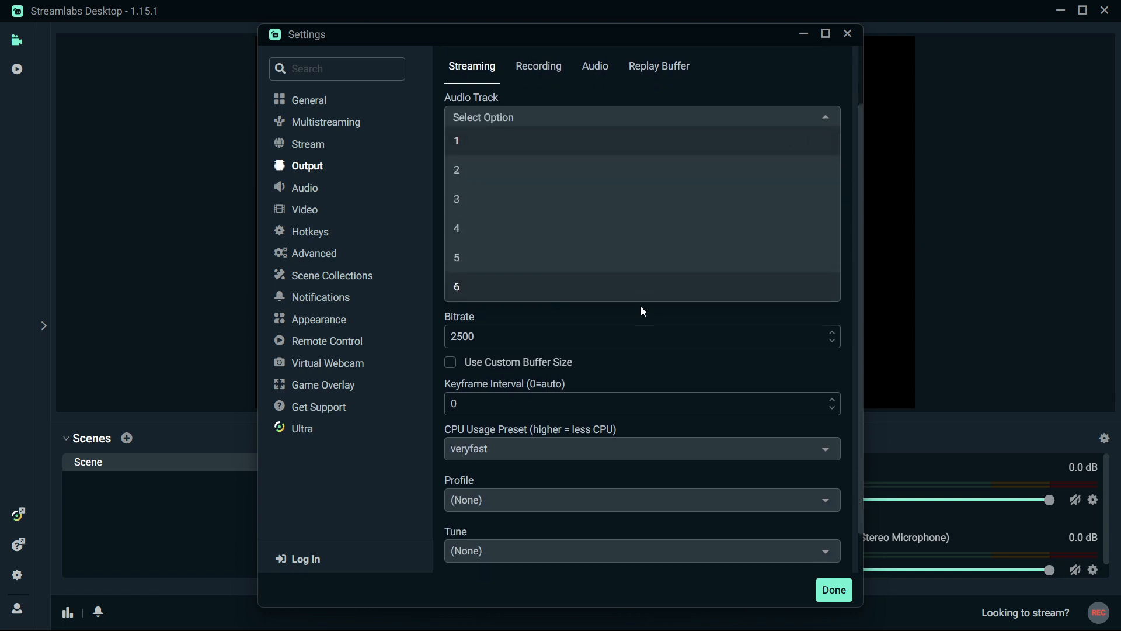
scroll(637, 326, "up", 1)
left_click(827, 190)
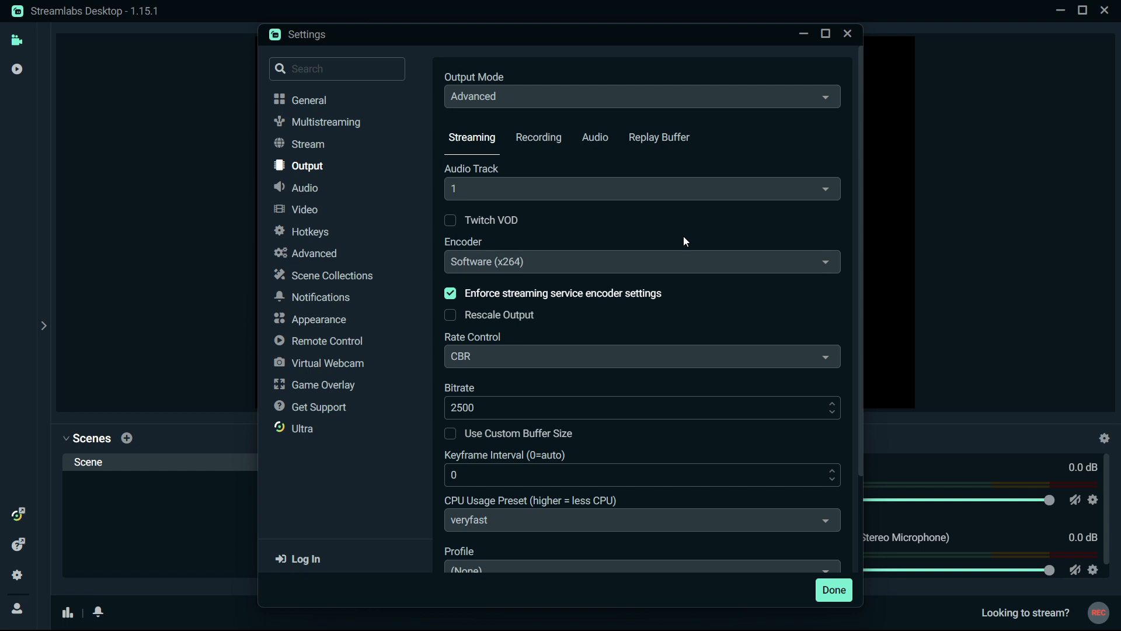
left_click(555, 261)
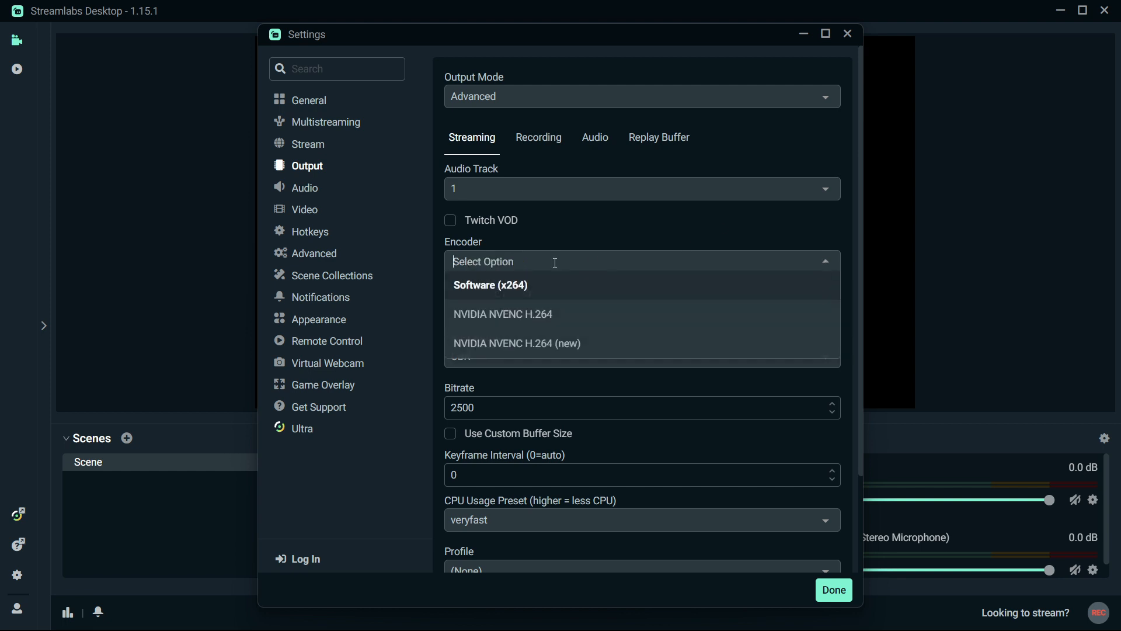
left_click(627, 236)
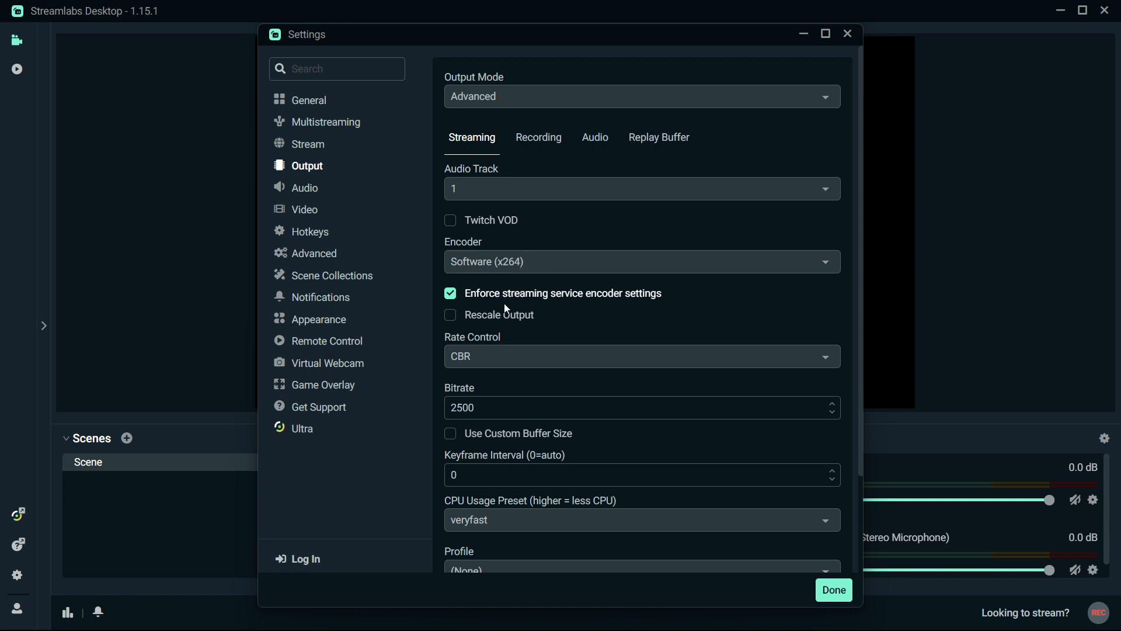
scroll(503, 337, "down", 3)
scroll(500, 343, "up", 3)
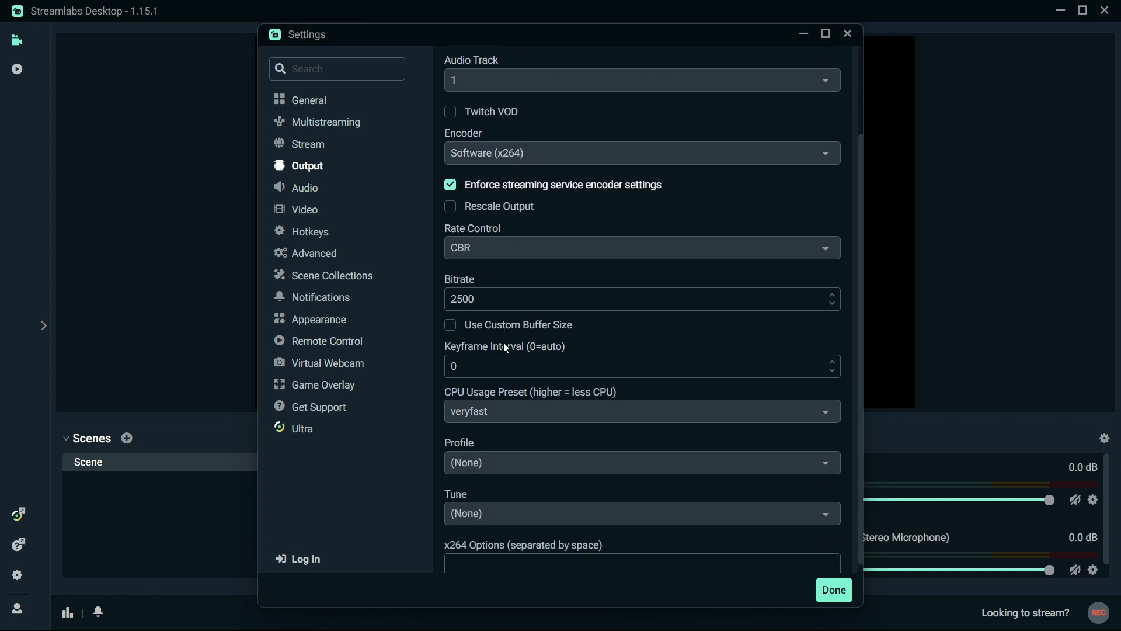
scroll(502, 391, "down", 3)
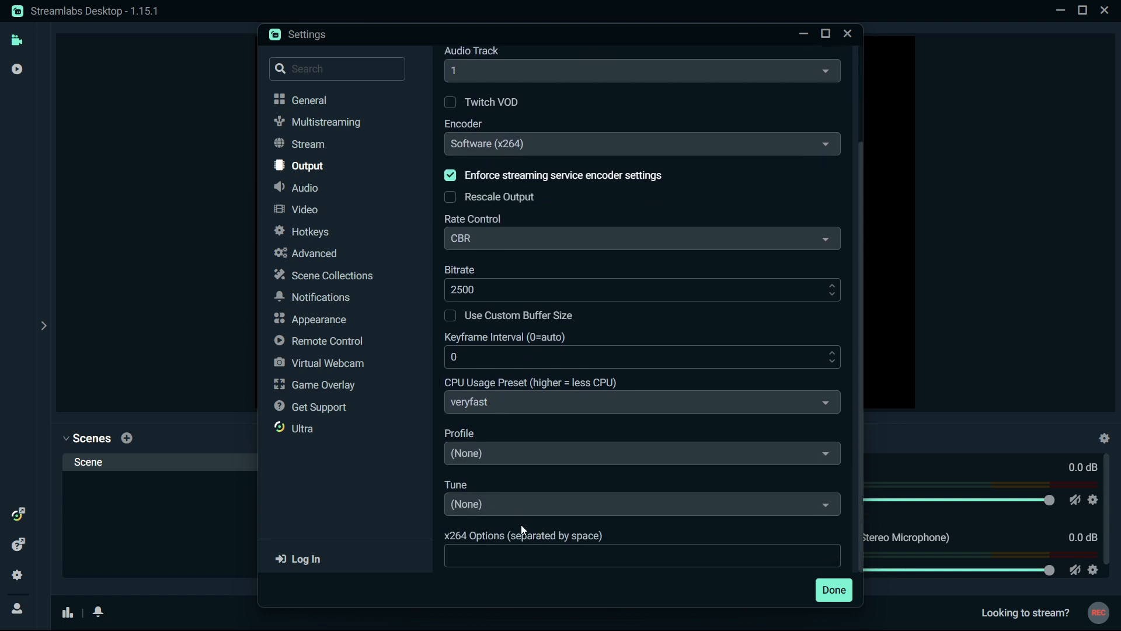
scroll(532, 501, "up", 3)
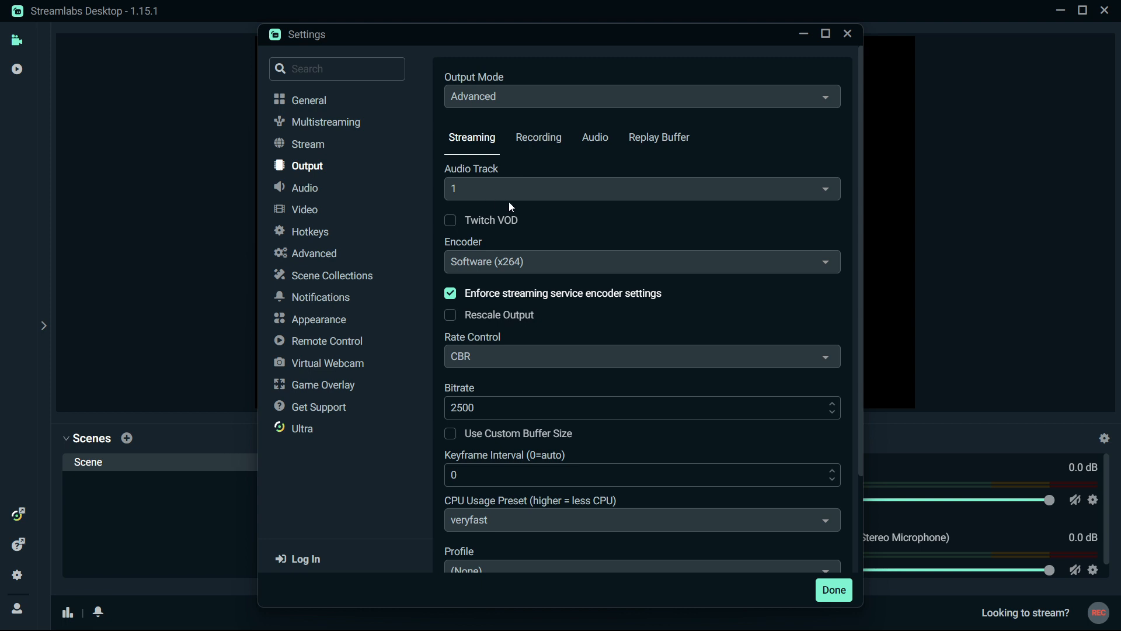
In the recording output settings, check the available recording types and choose mp4 as the recording format
left_click(535, 139)
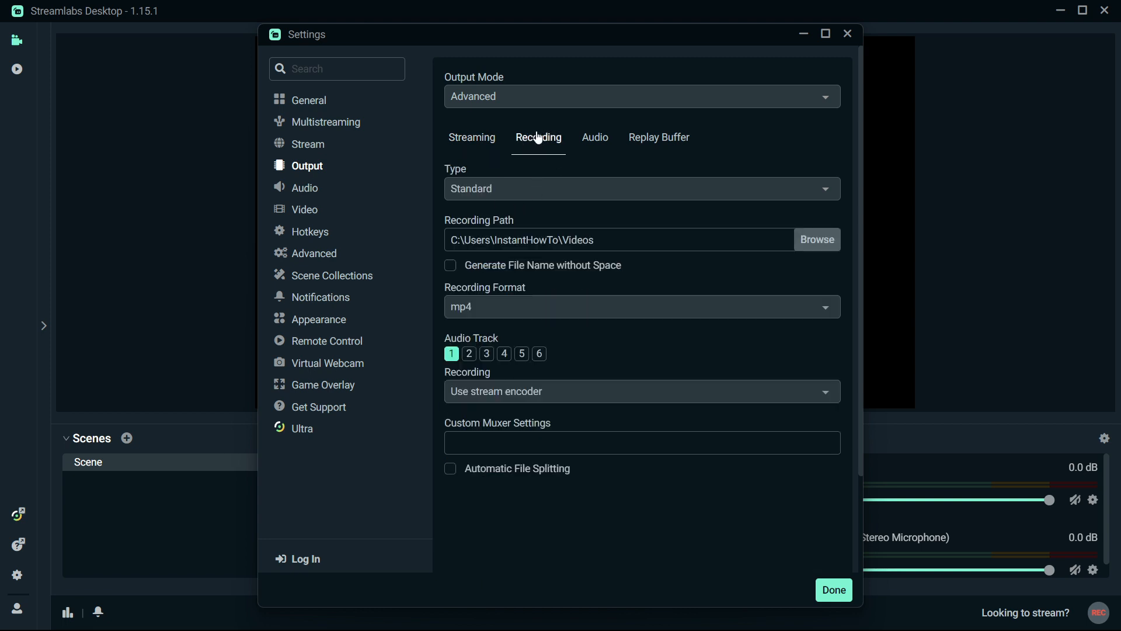
left_click(624, 193)
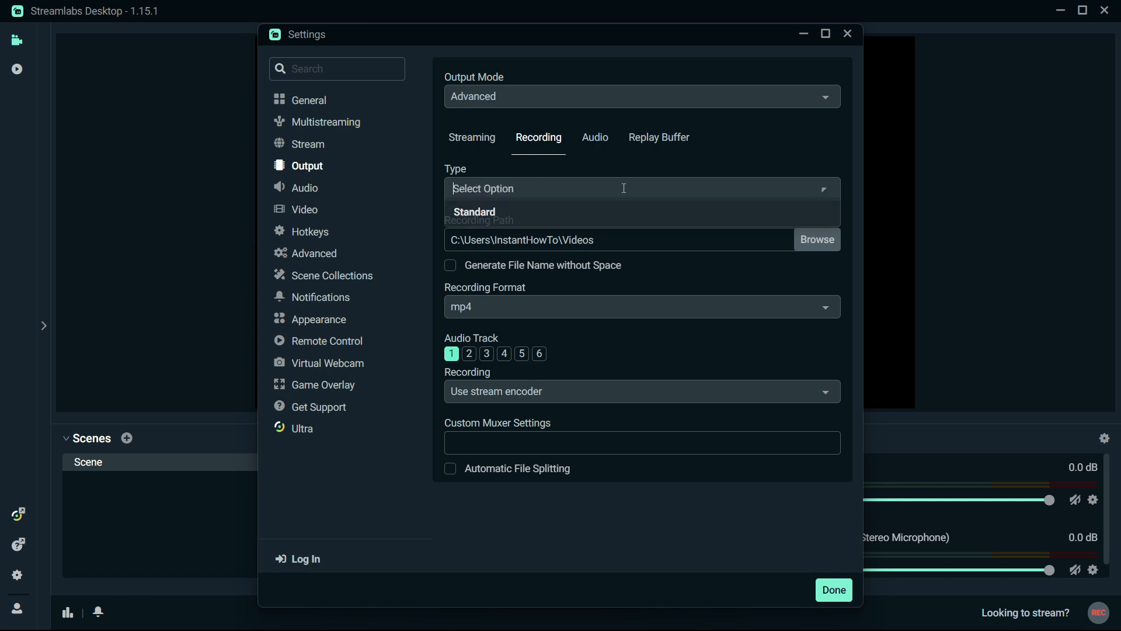
left_click(840, 161)
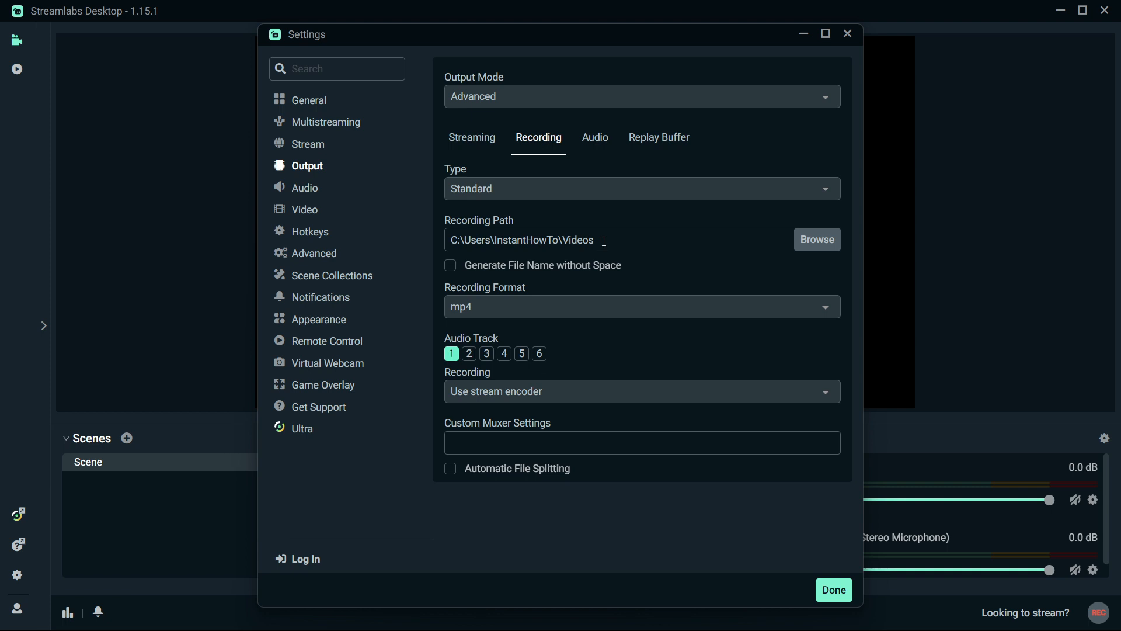
left_click(508, 310)
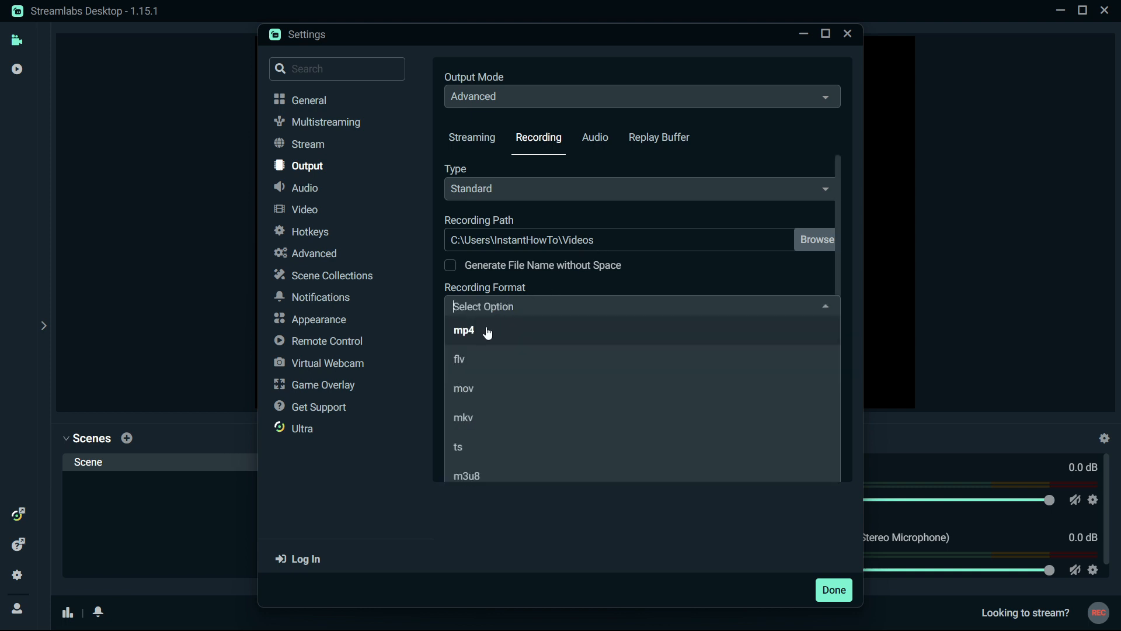
scroll(535, 392, "down", 1)
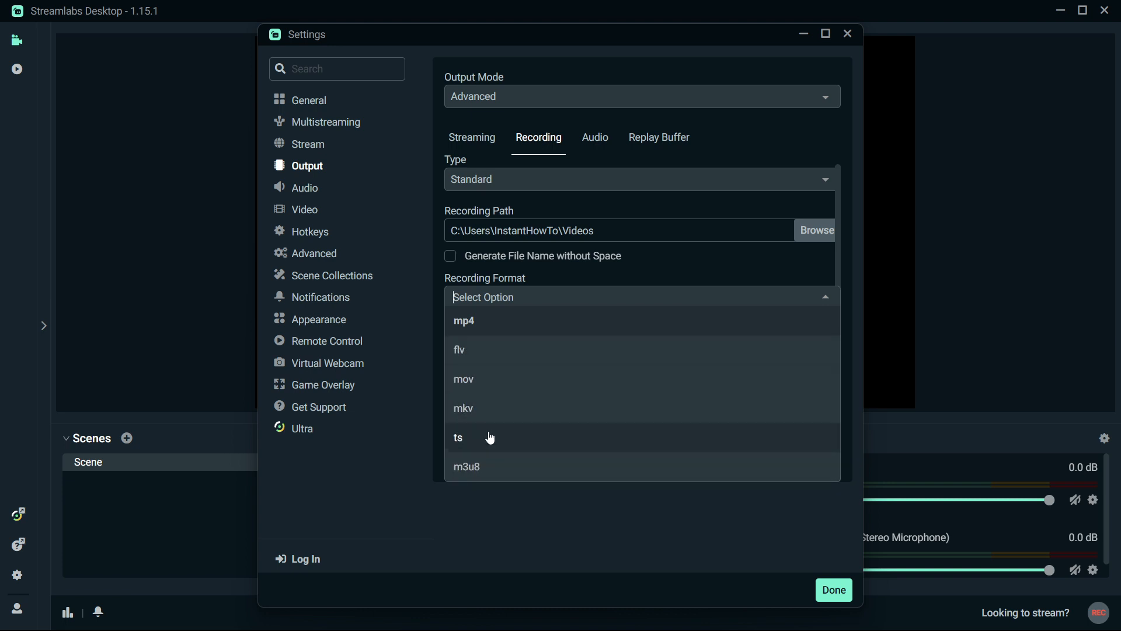
left_click(485, 325)
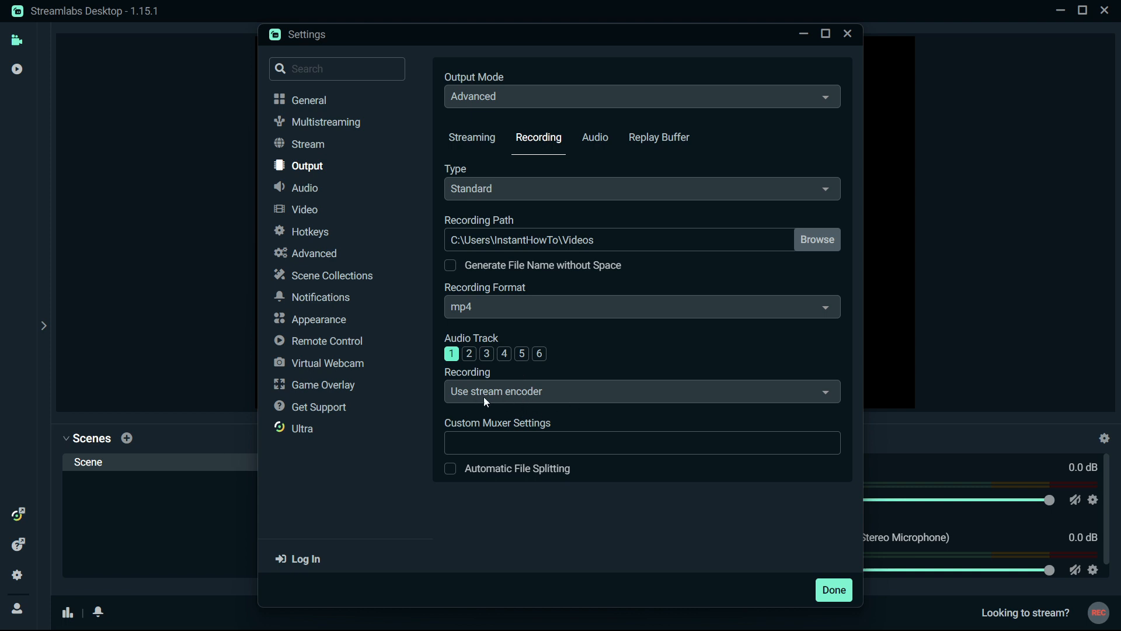
Set the recording encoder to NVIDIA NVENC H.264 (new) and look over its rate control, bitrate and preset options
left_click(521, 399)
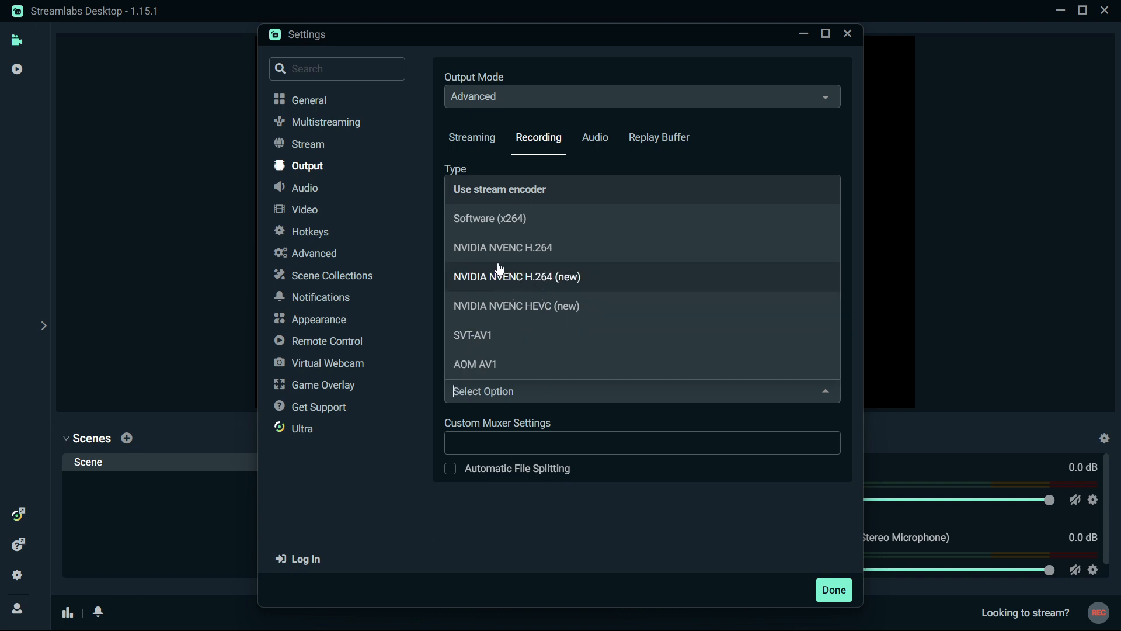
left_click(531, 281)
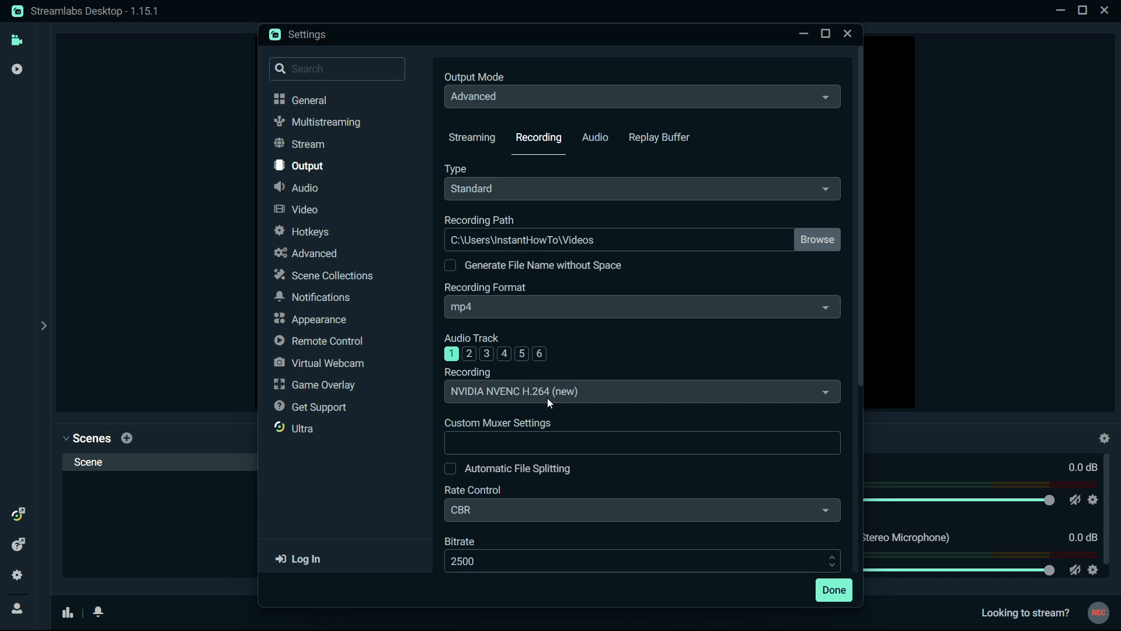
scroll(540, 400, "down", 4)
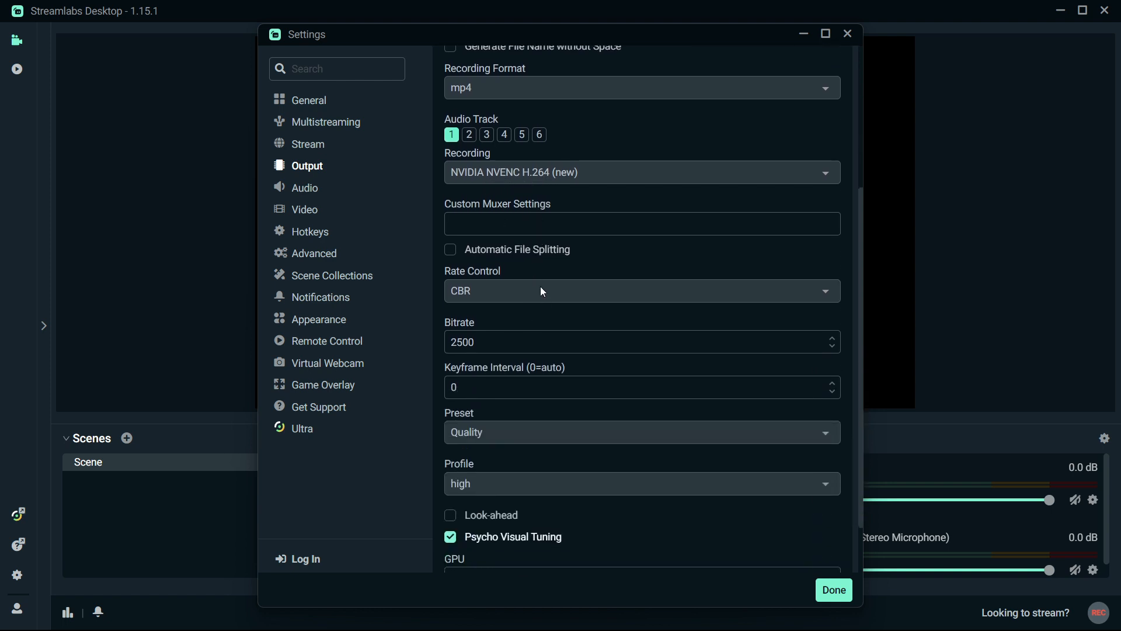
scroll(541, 288, "up", 1)
scroll(538, 298, "up", 3)
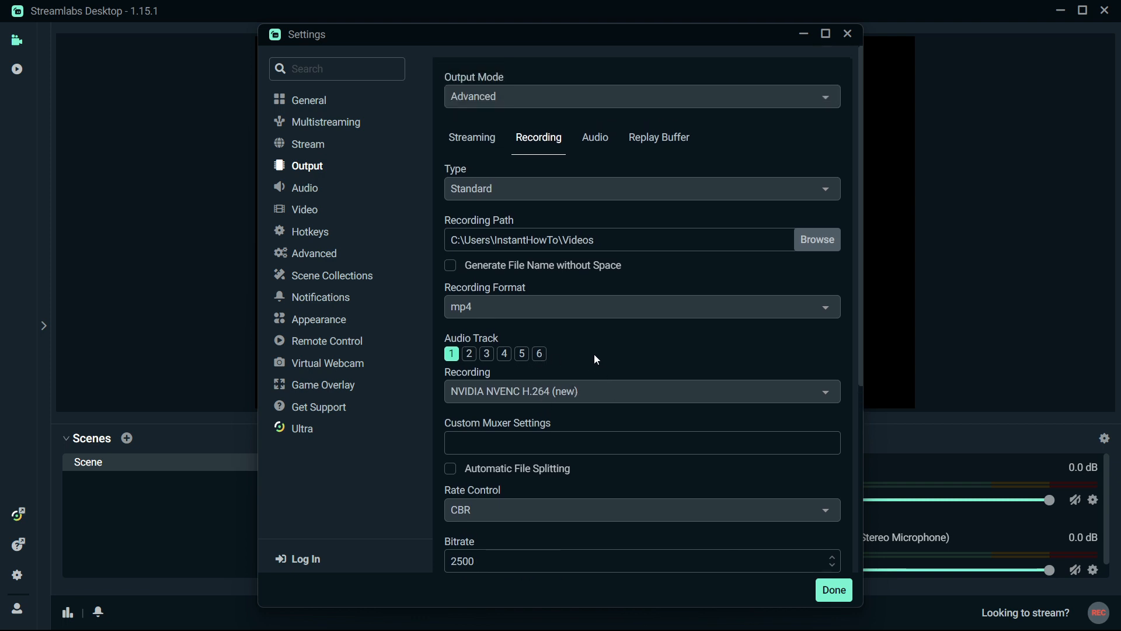
scroll(580, 351, "down", 3)
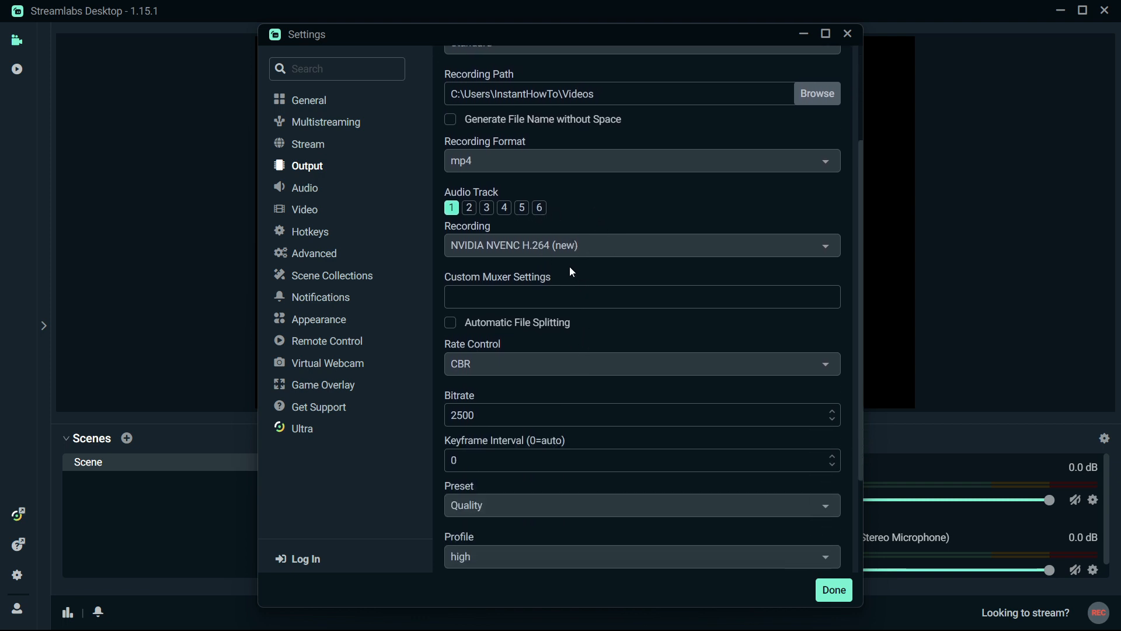
Look over the remaining recording encoder options and the output audio settings for Tracks 1 to 6
scroll(572, 272, "down", 3)
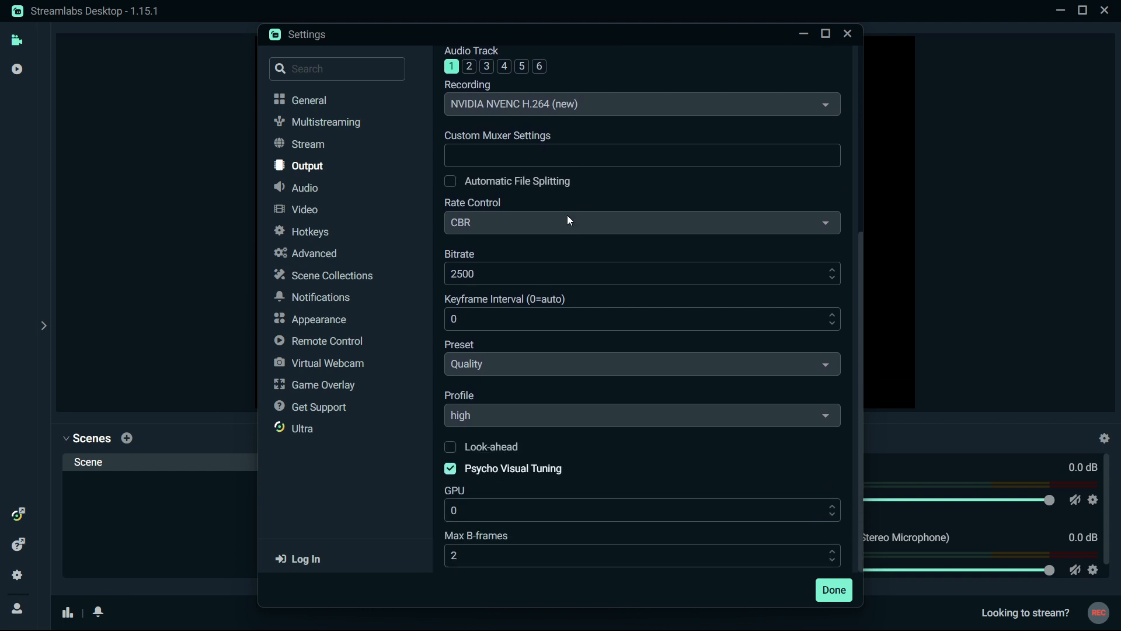
scroll(570, 221, "up", 6)
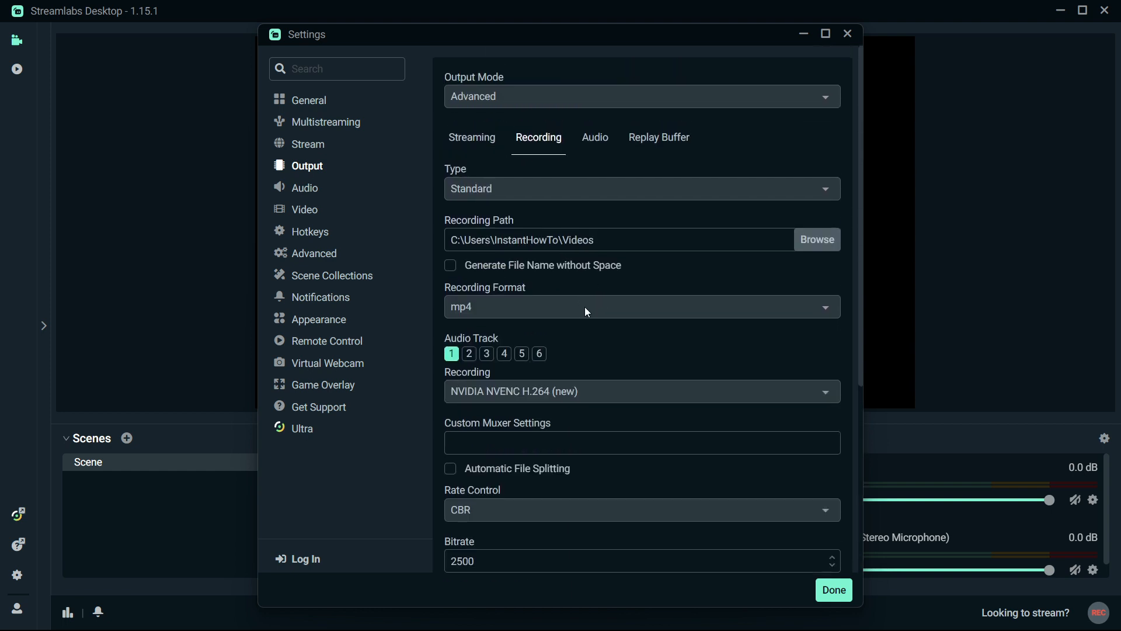
left_click(605, 145)
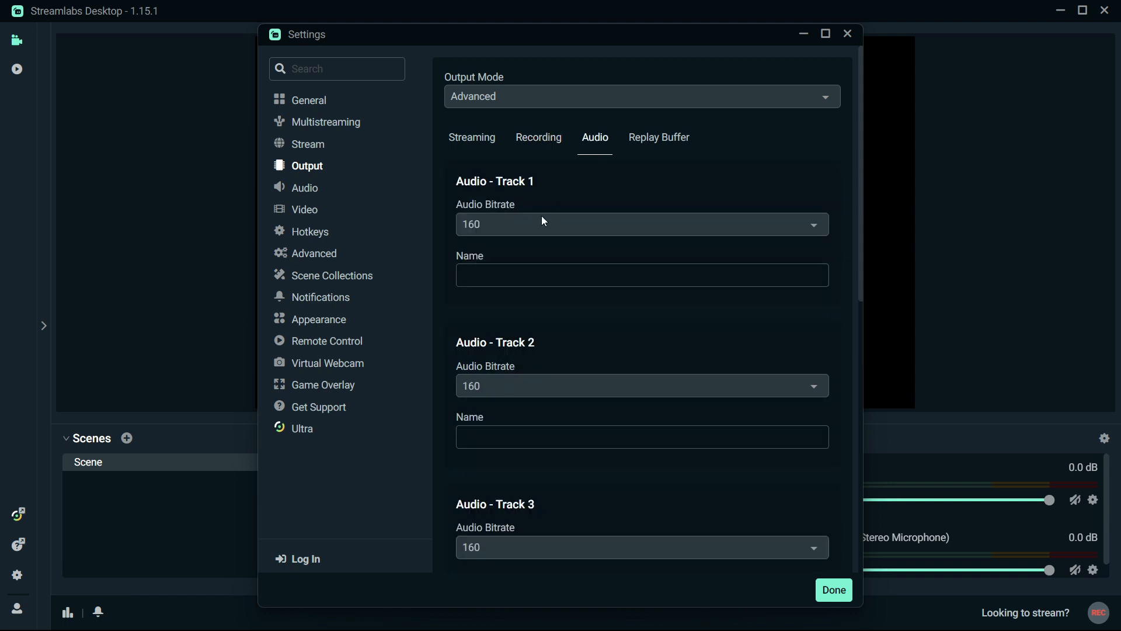
scroll(505, 198, "down", 10)
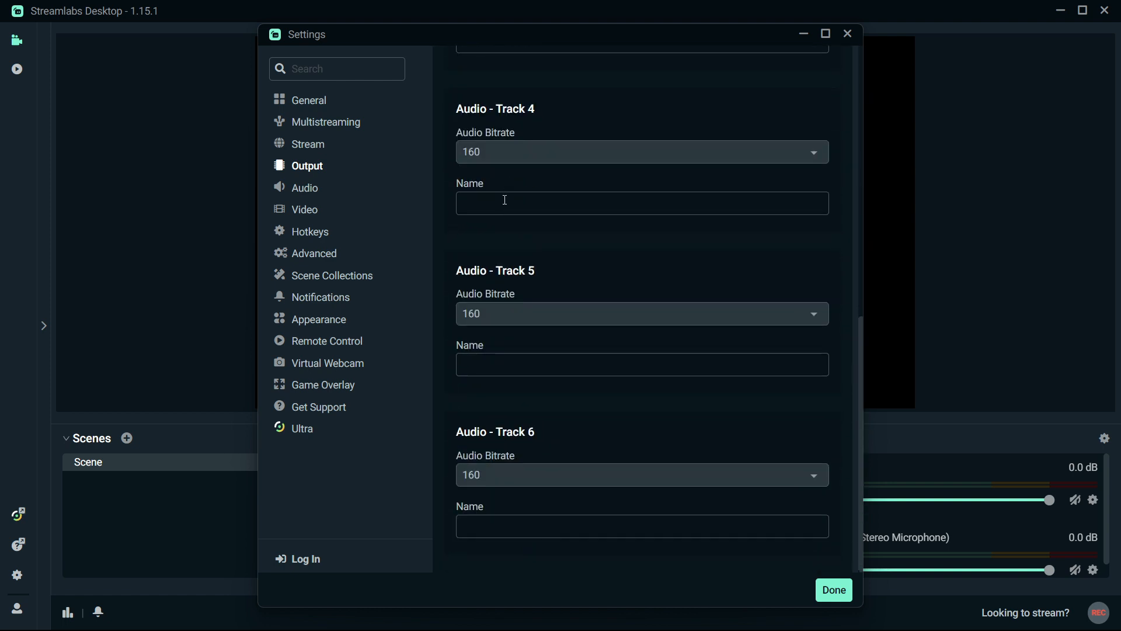
scroll(504, 204, "up", 10)
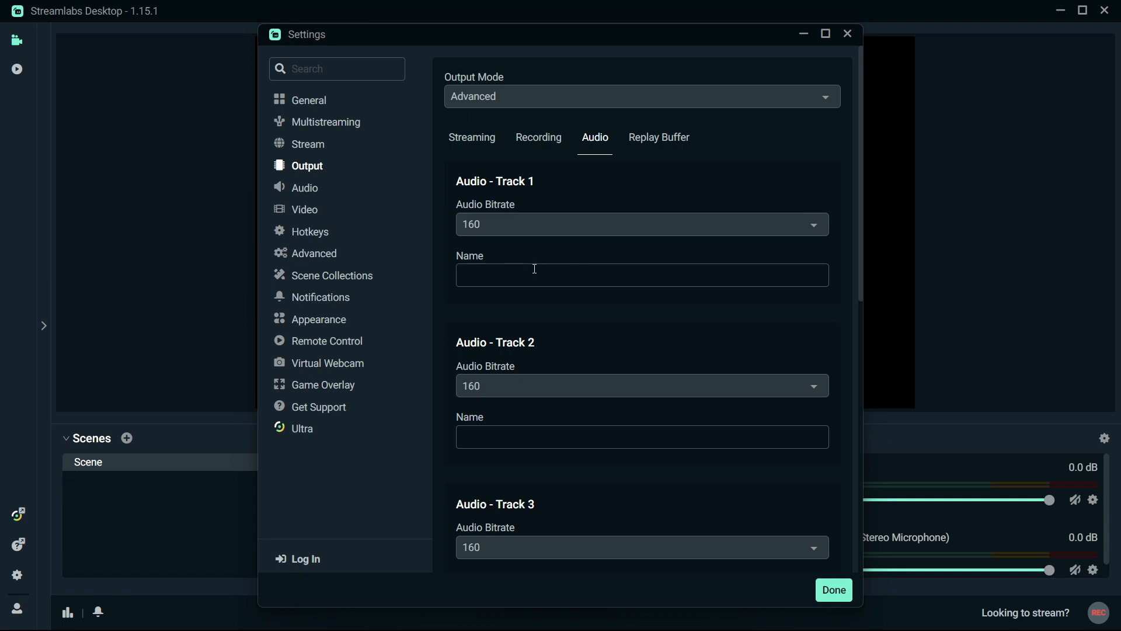
scroll(535, 269, "down", 10)
scroll(508, 452, "up", 10)
Set the audio bitrate of Track 1 to 320 in the output audio settings
left_click(814, 227)
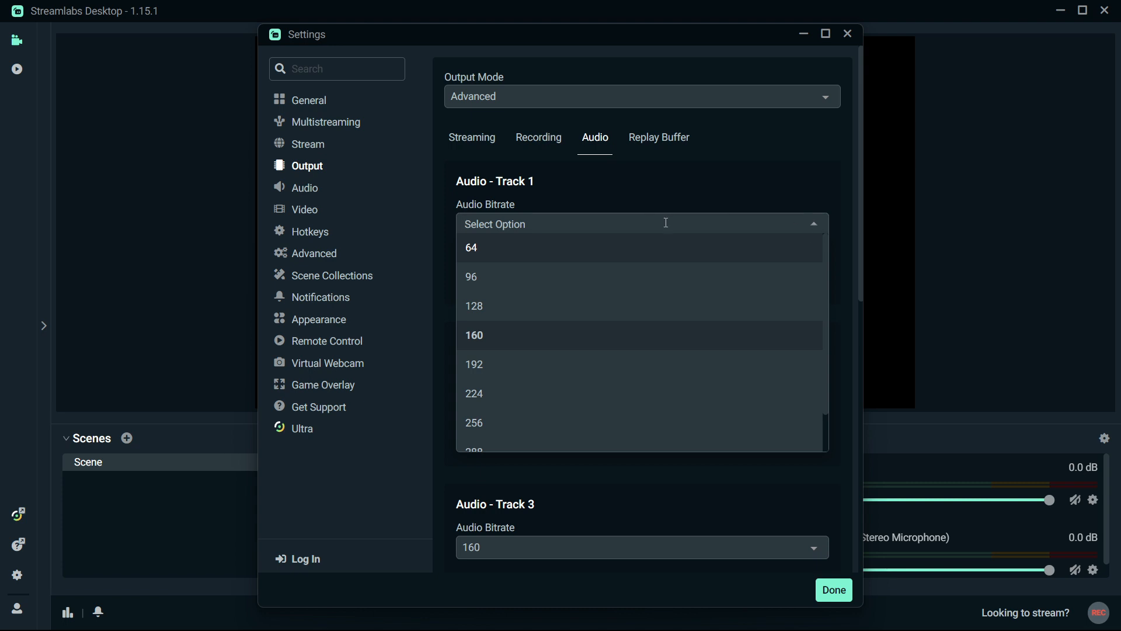
scroll(576, 369, "down", 1)
scroll(576, 369, "down", 1)
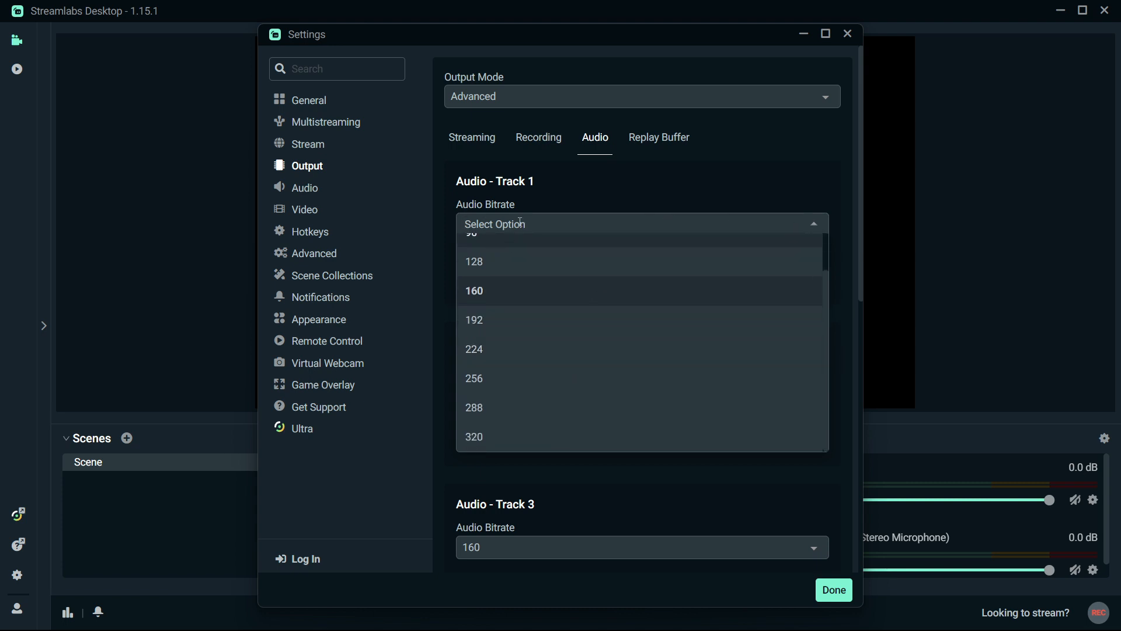
left_click(501, 439)
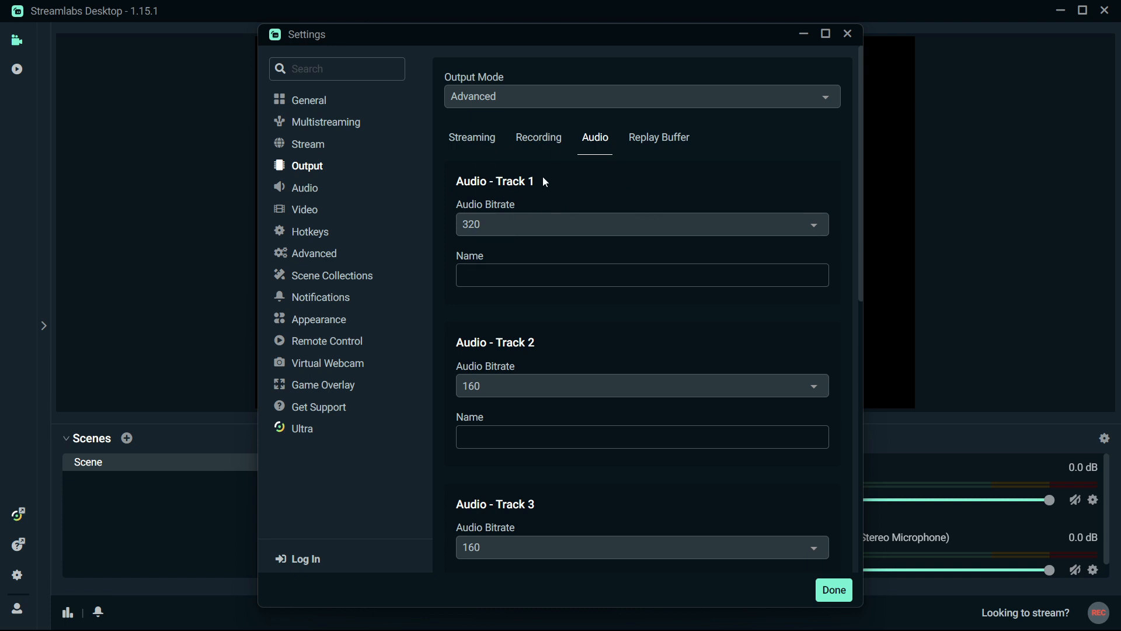
Look through the bitrate and name settings of the other audio tracks
scroll(503, 269, "down", 10)
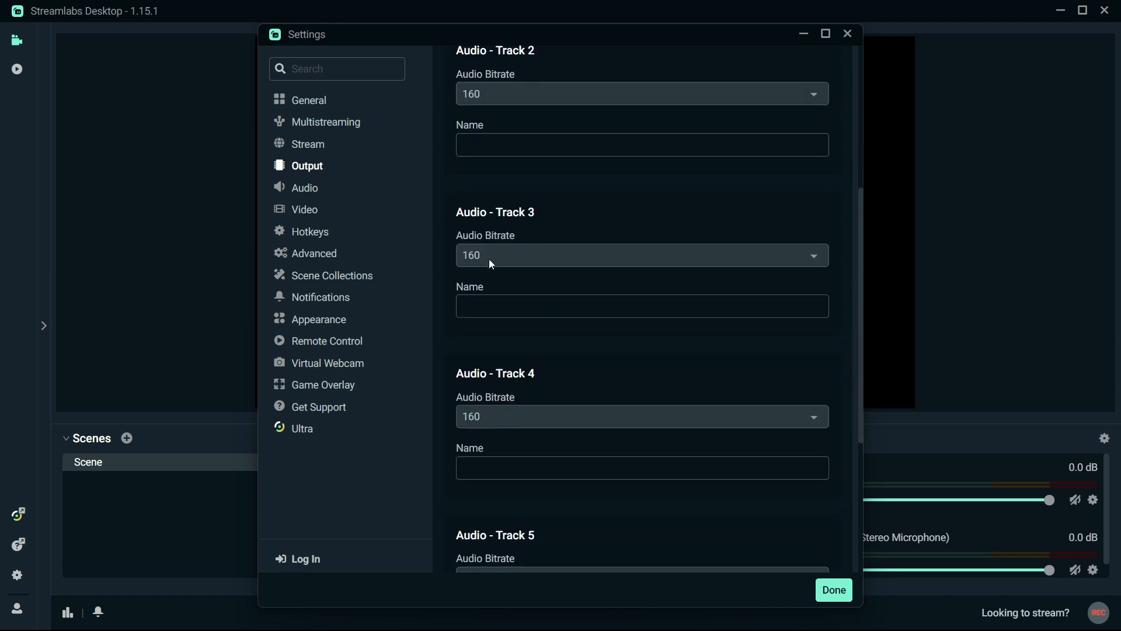
scroll(514, 468, "up", 10)
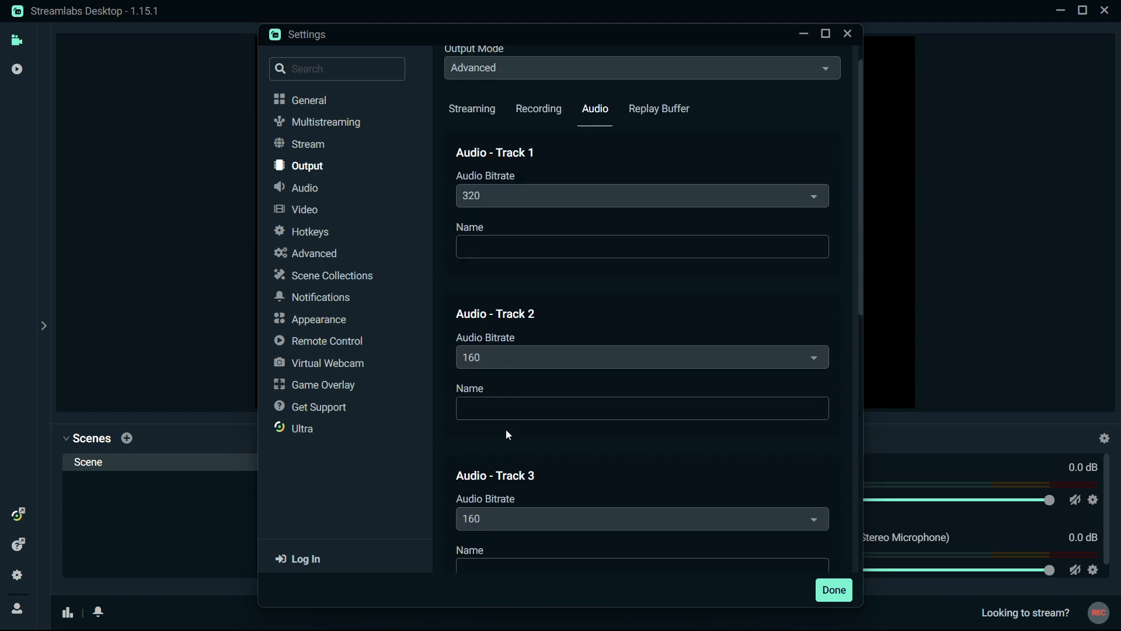
left_click(508, 386)
scroll(499, 316, "down", 8)
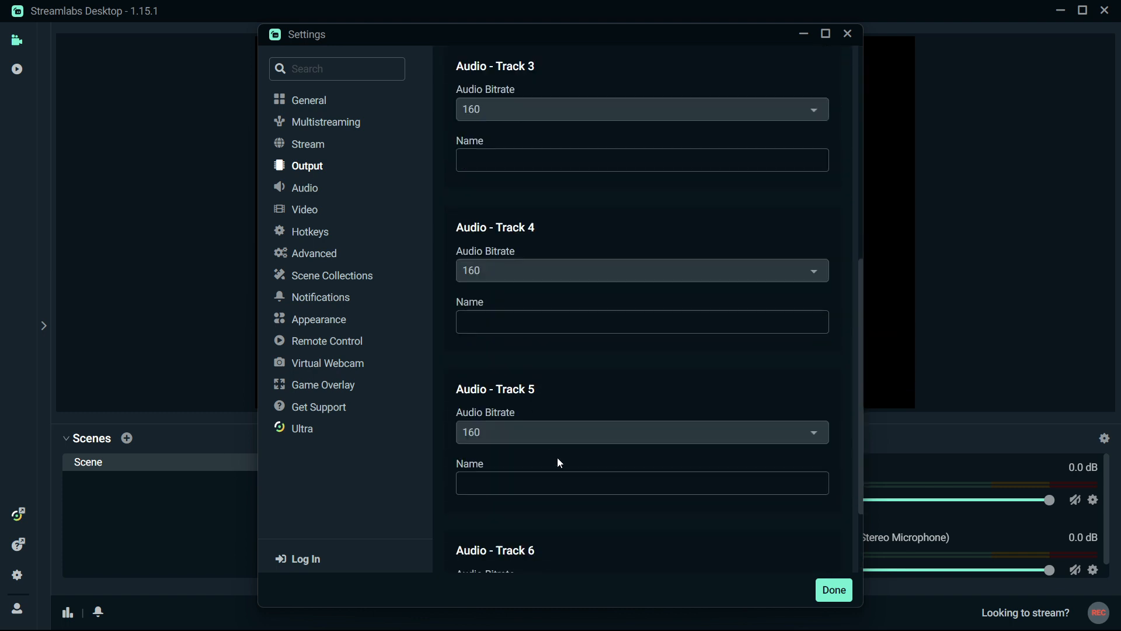
scroll(557, 458, "up", 8)
left_click(533, 481)
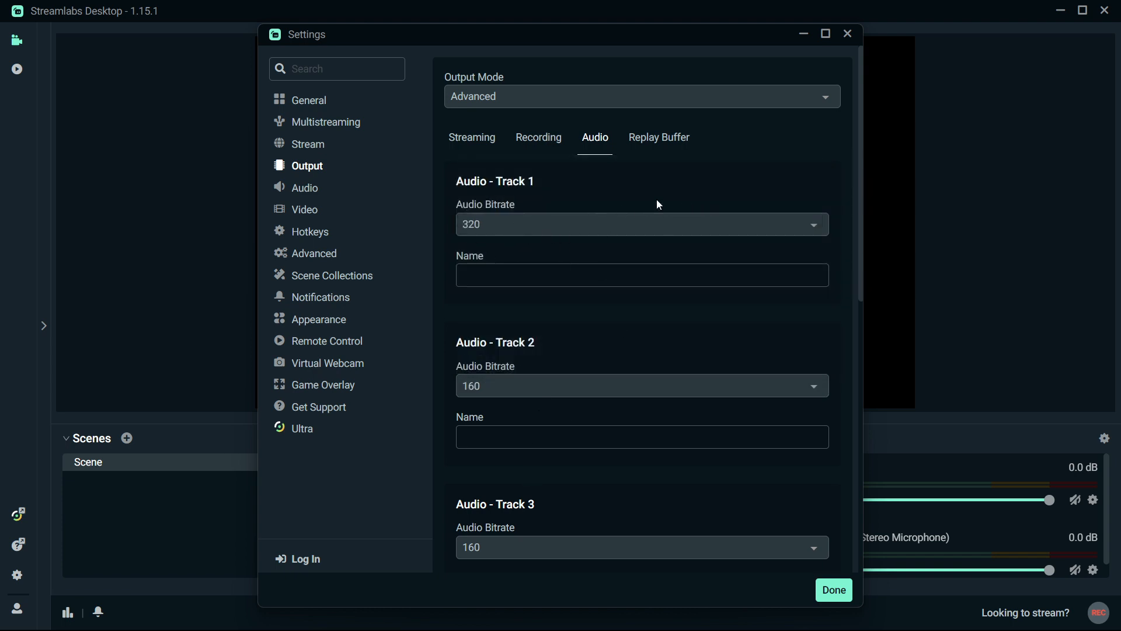
View the replay buffer output settings and revisit the audio, recording and streaming output settings
left_click(654, 140)
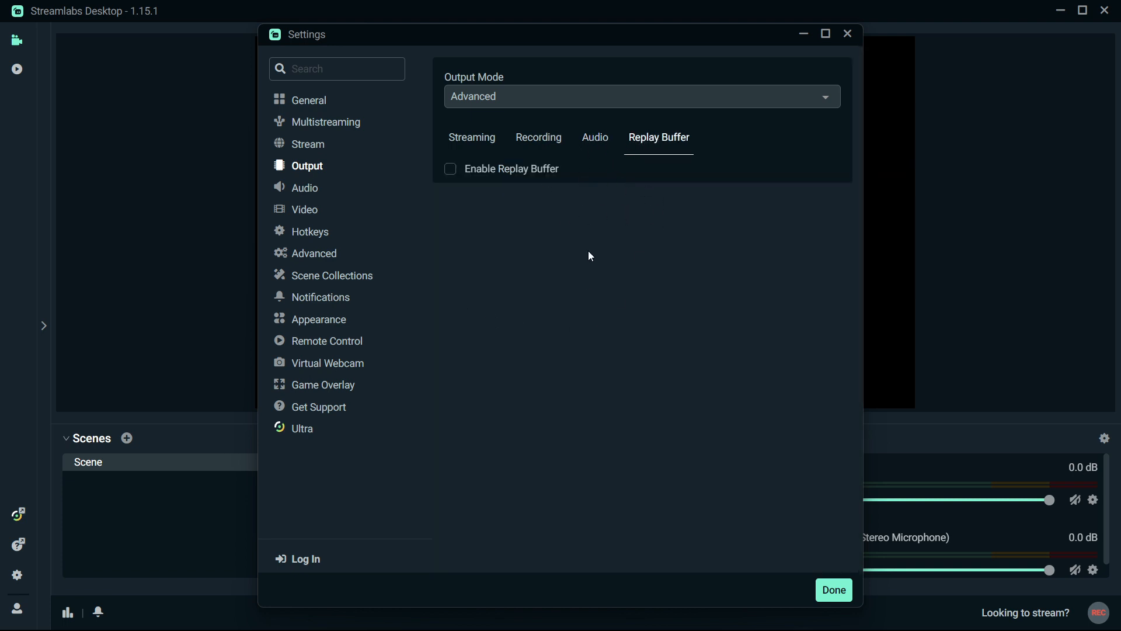
left_click(590, 144)
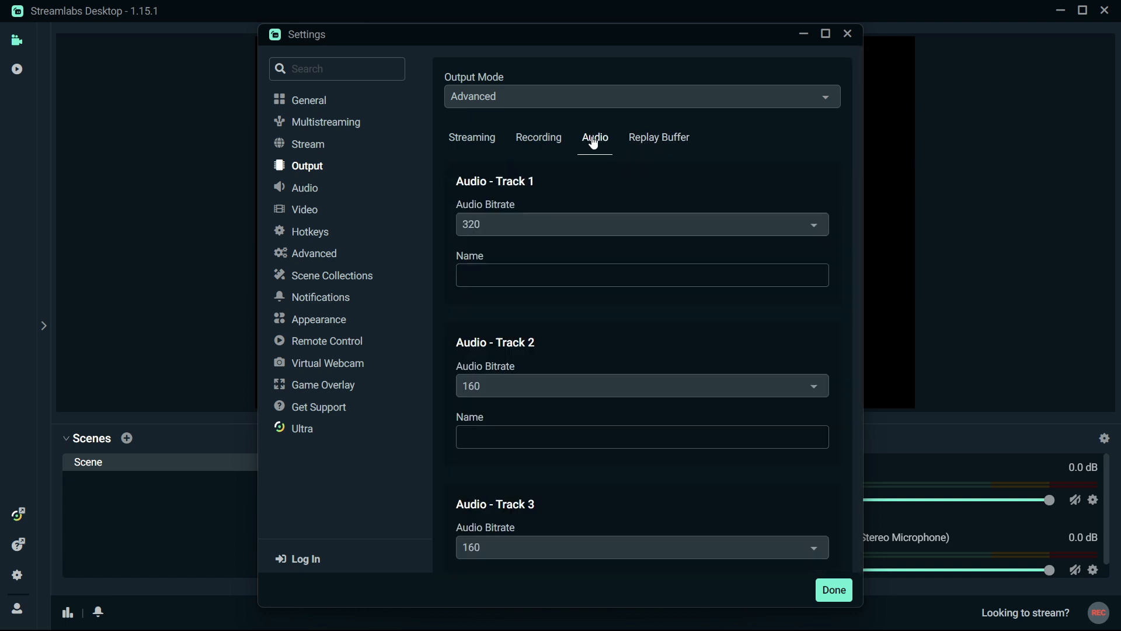
left_click(540, 146)
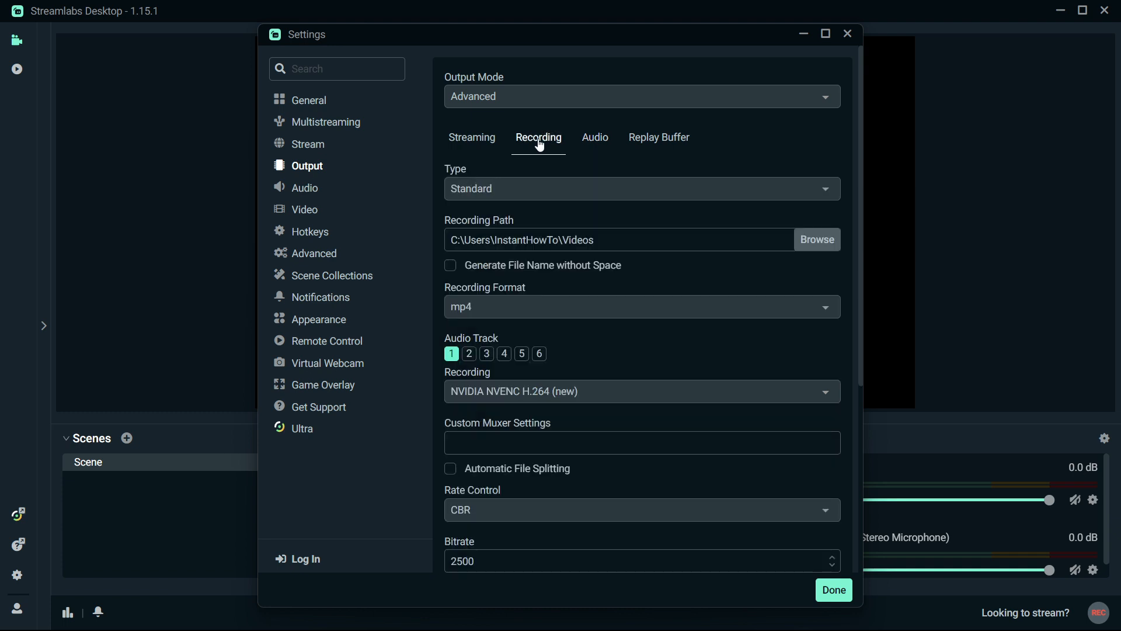
left_click(495, 147)
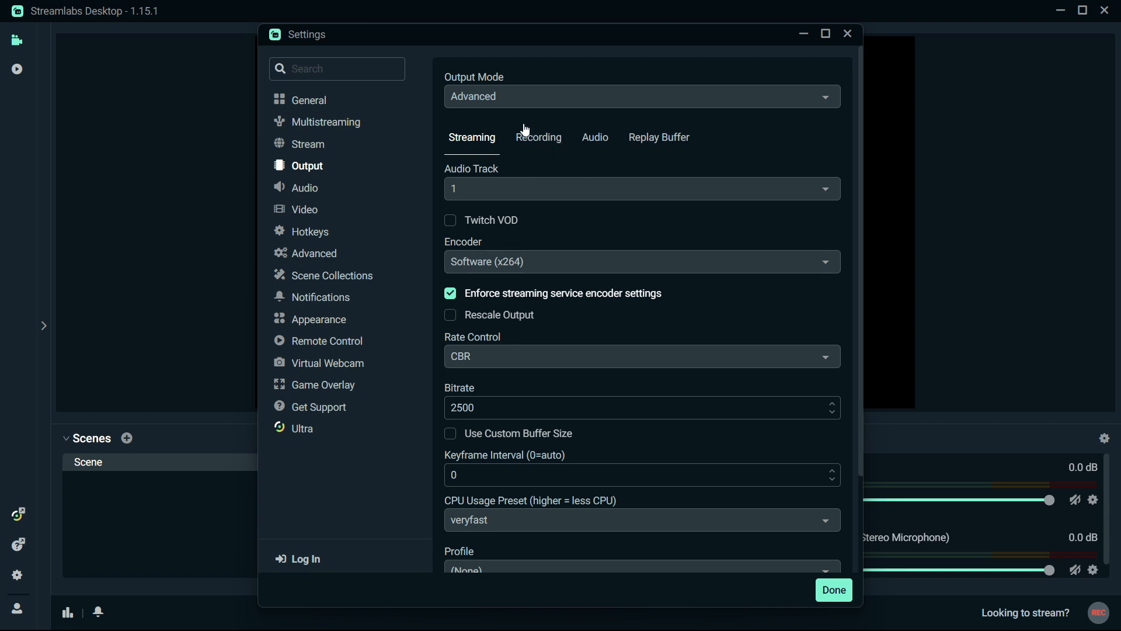
left_click(537, 138)
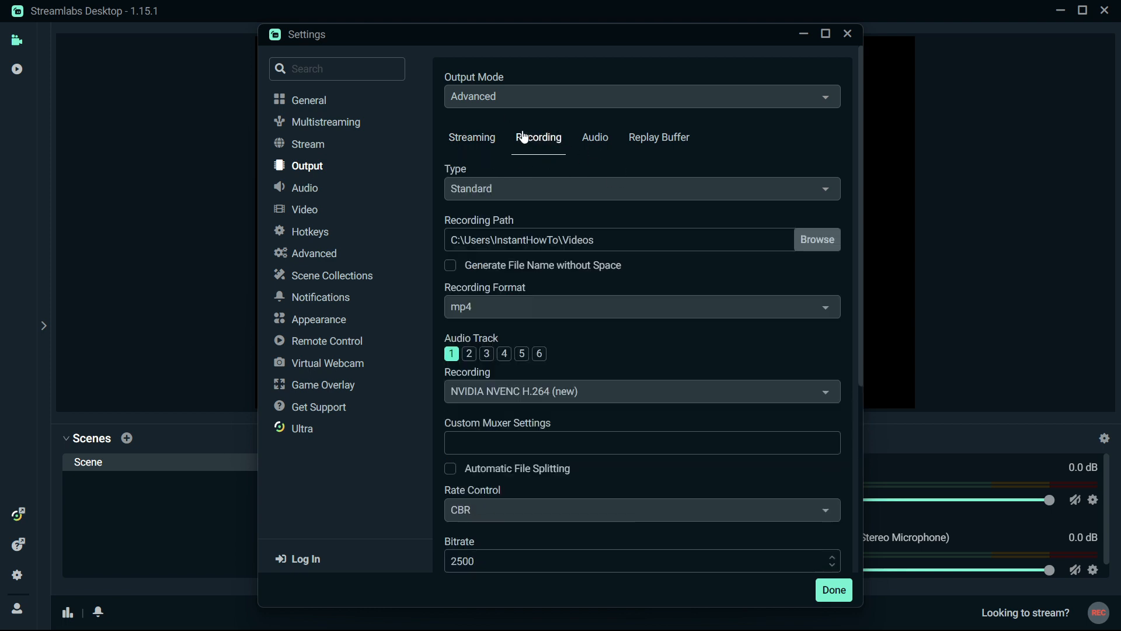
left_click(471, 139)
Go to the general audio settings and check the available sample rates, keeping 48khz
left_click(320, 192)
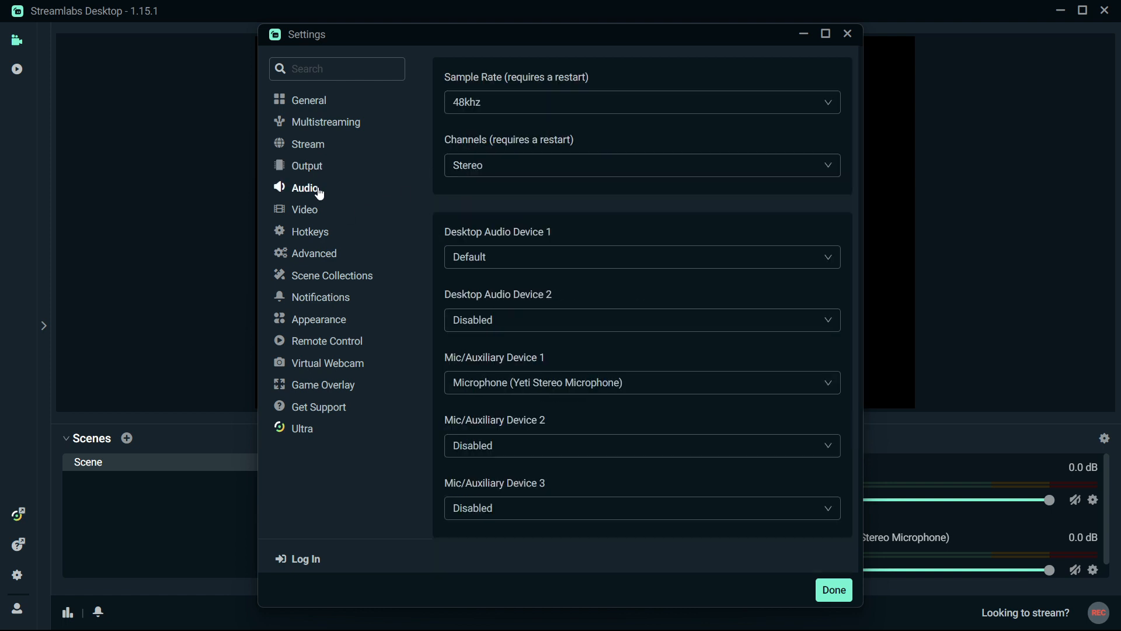
left_click(514, 108)
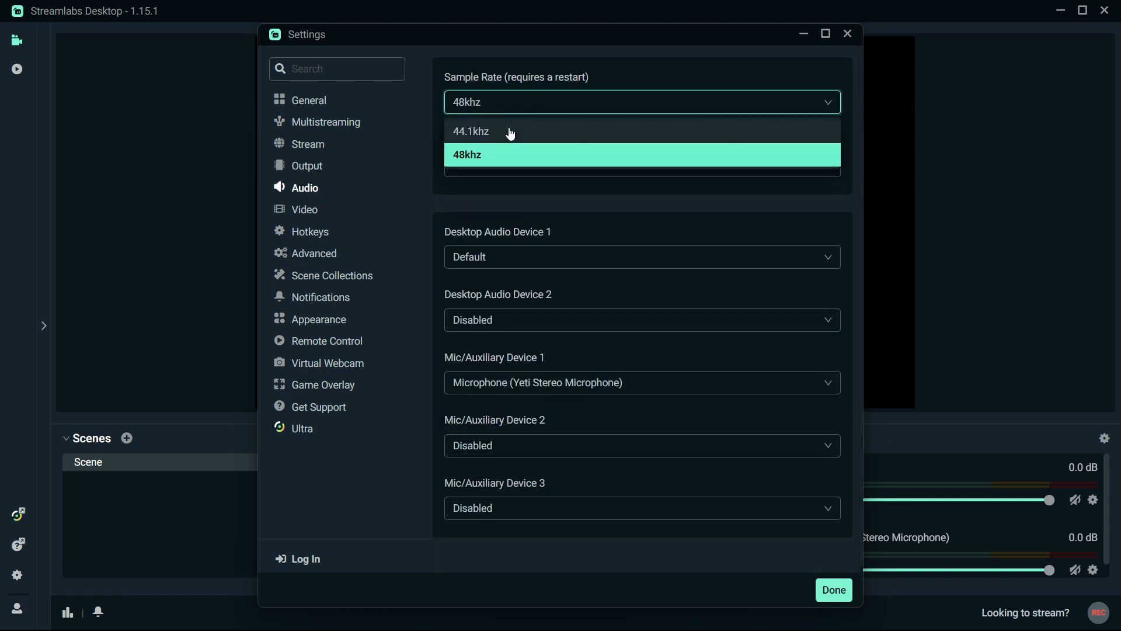
left_click(484, 112)
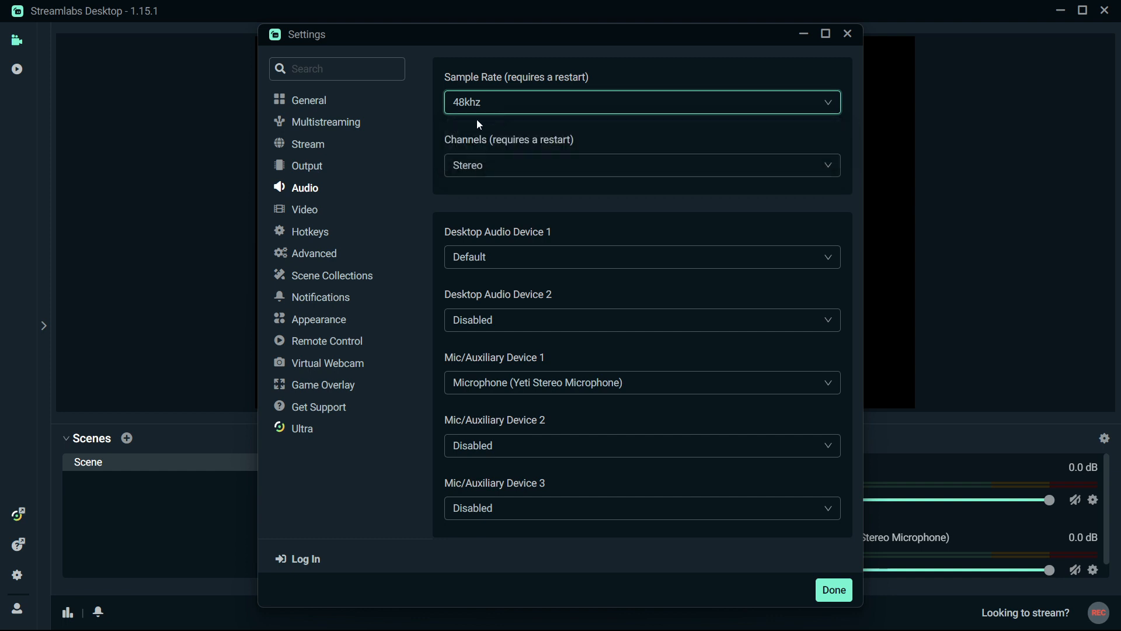